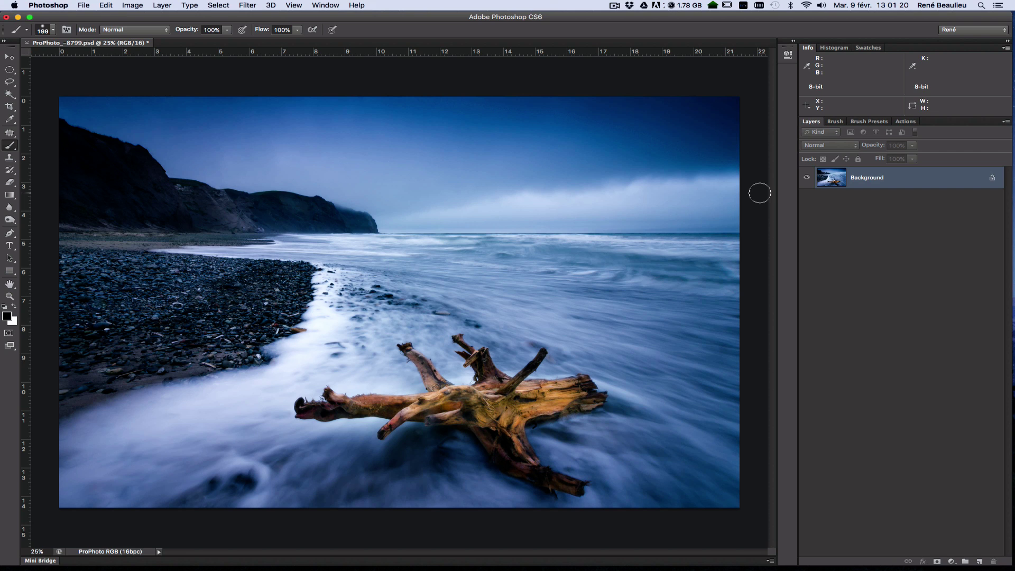
# Resize the image to 1500 pixels wide with constrained proportions and Bicubic Automatic resampling.
pyautogui.click(133, 5)
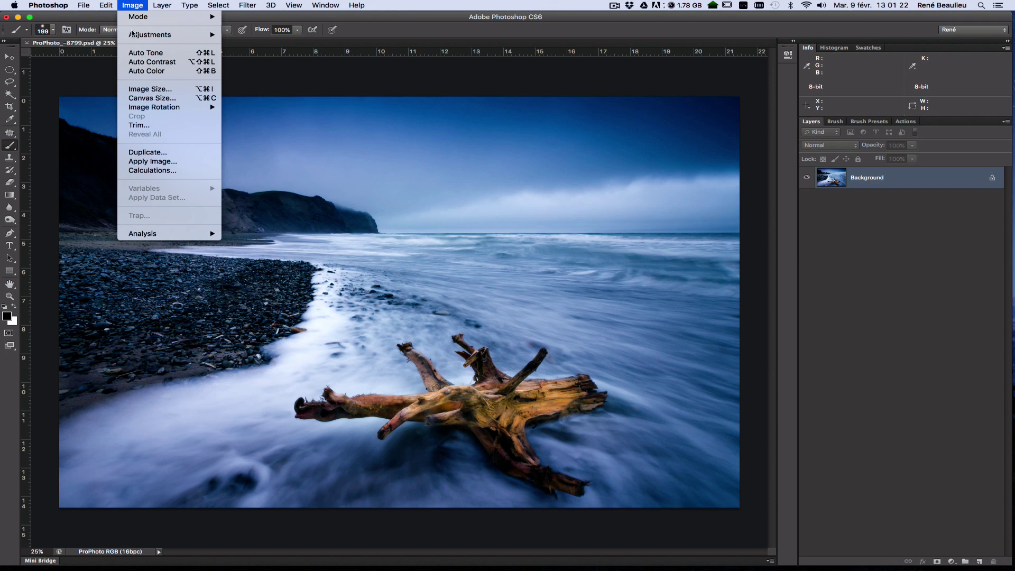
pyautogui.click(137, 94)
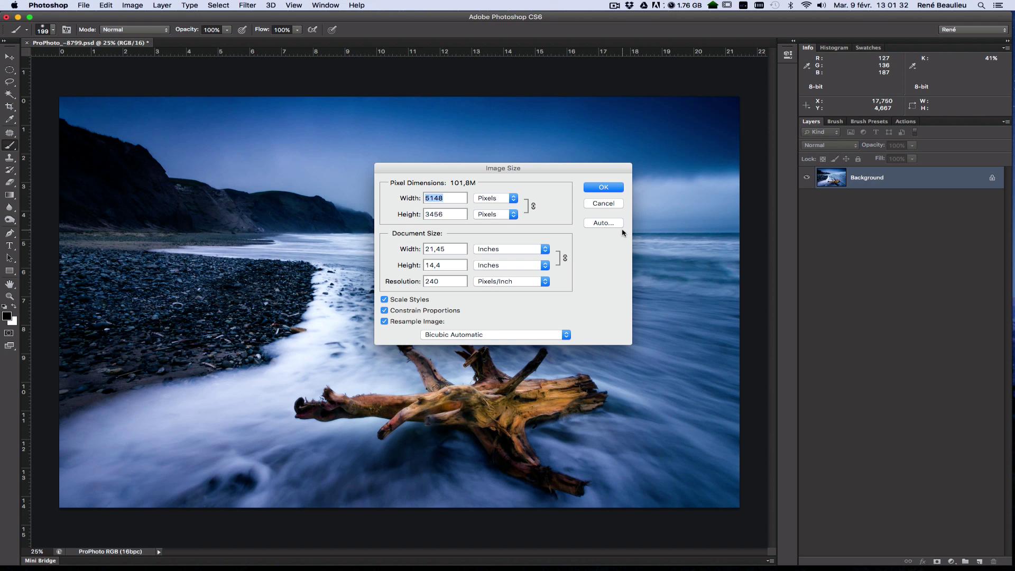
pyautogui.write('150')
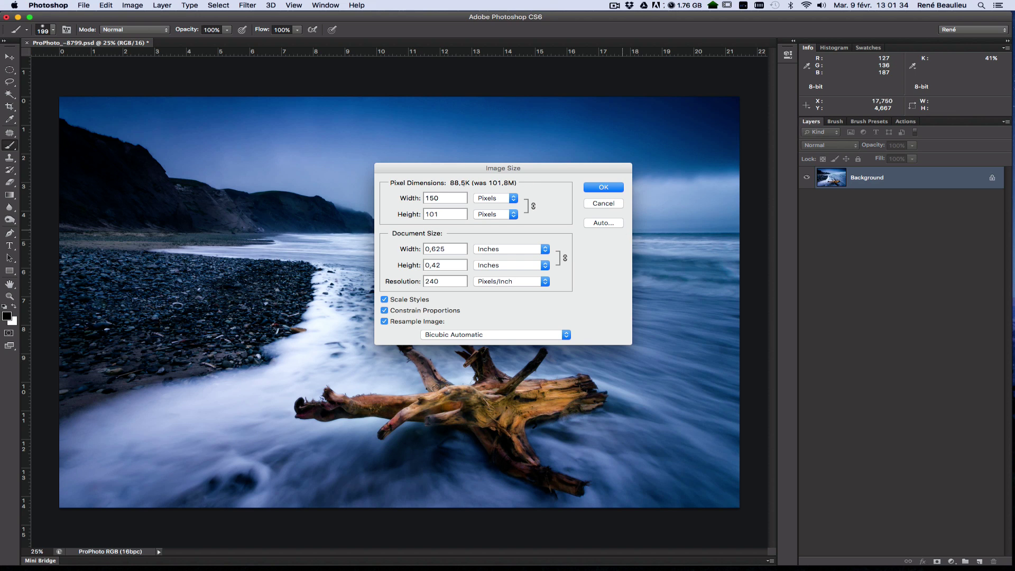
pyautogui.write('0')
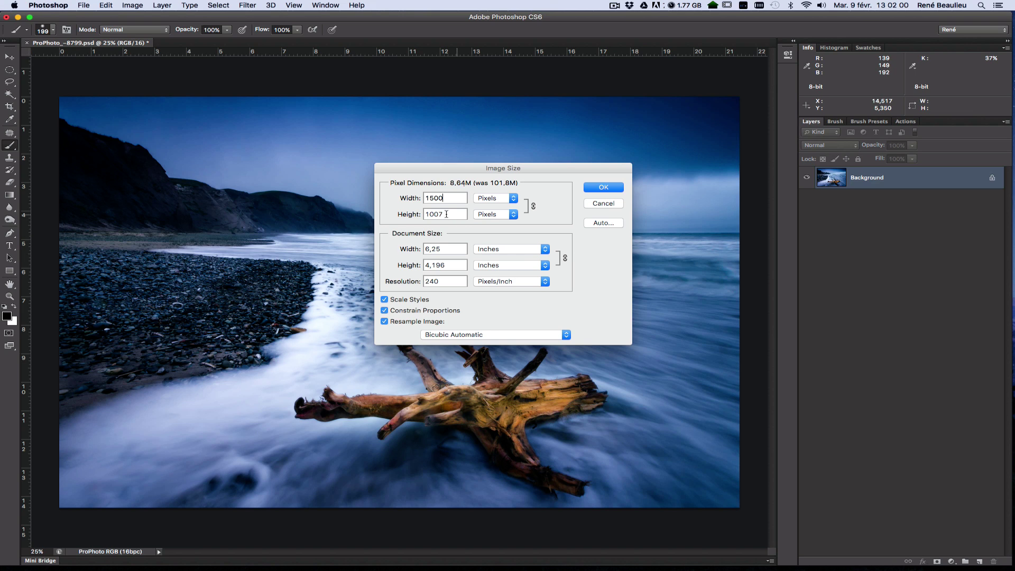
pyautogui.click(603, 187)
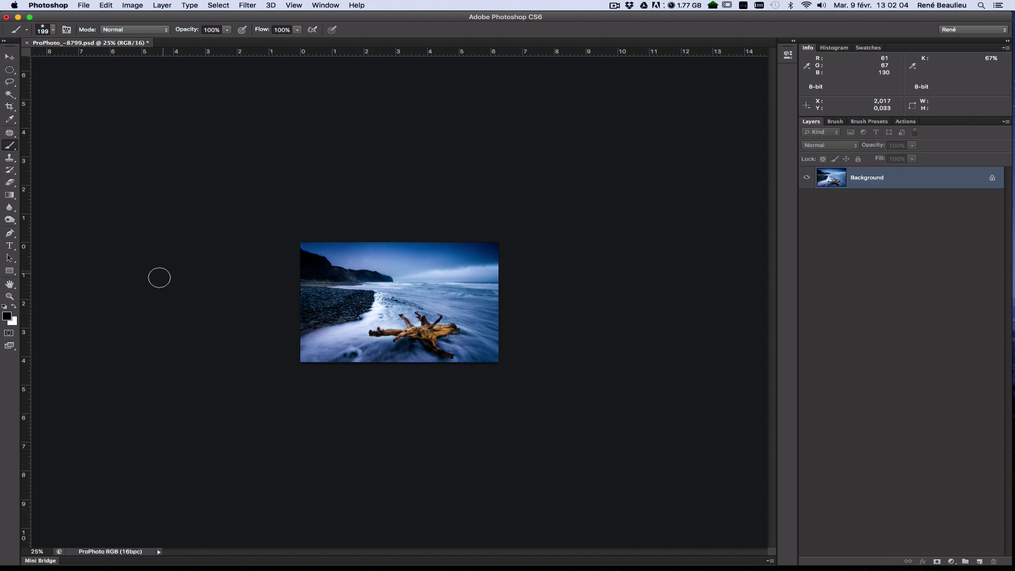
# View the resized photo at 100% zoom and examine it in full-screen mode before returning to the standard view.
pyautogui.doubleClick(9, 297)
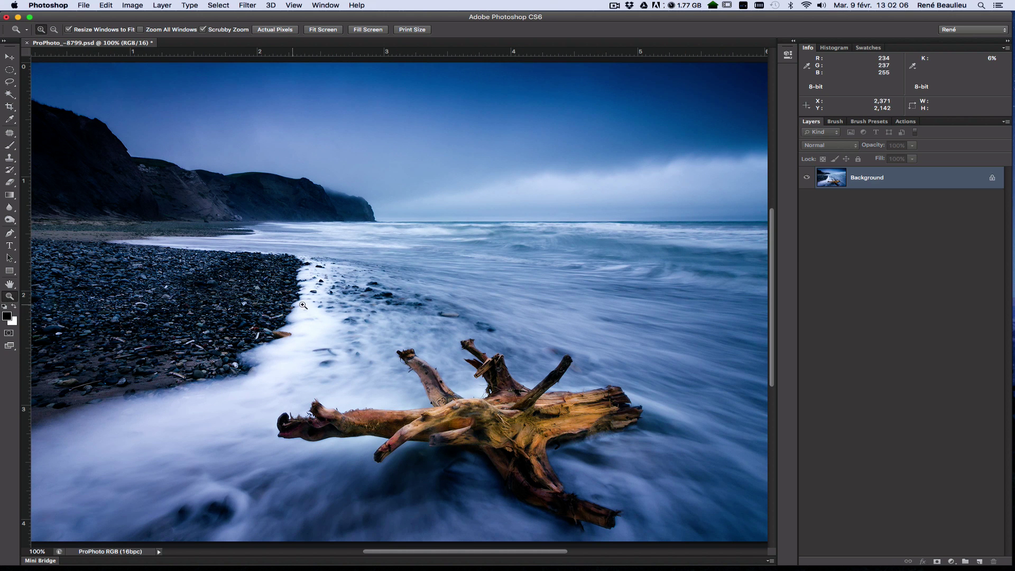
pyautogui.press('f')
pyautogui.press('f')
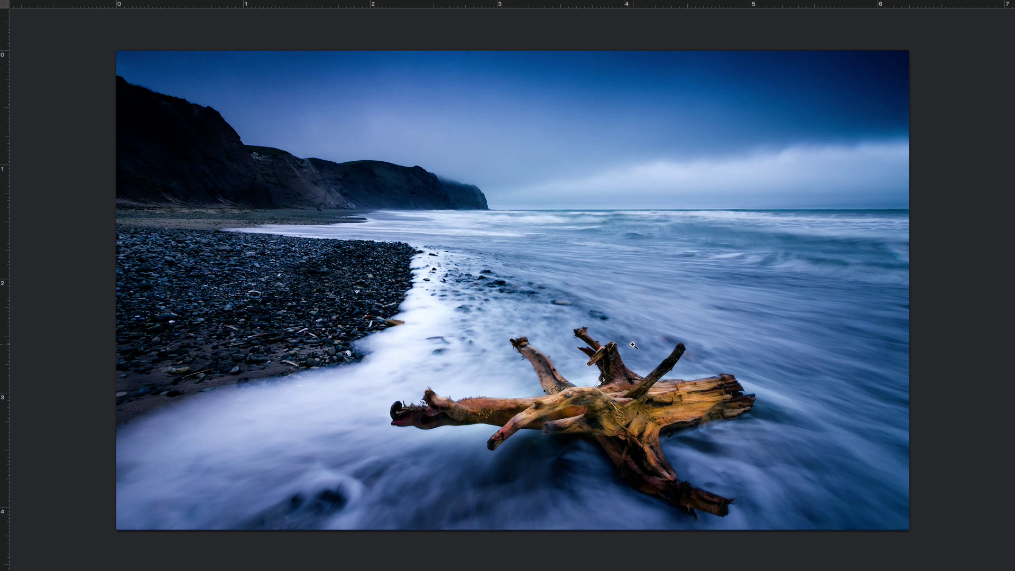
pyautogui.press('f')
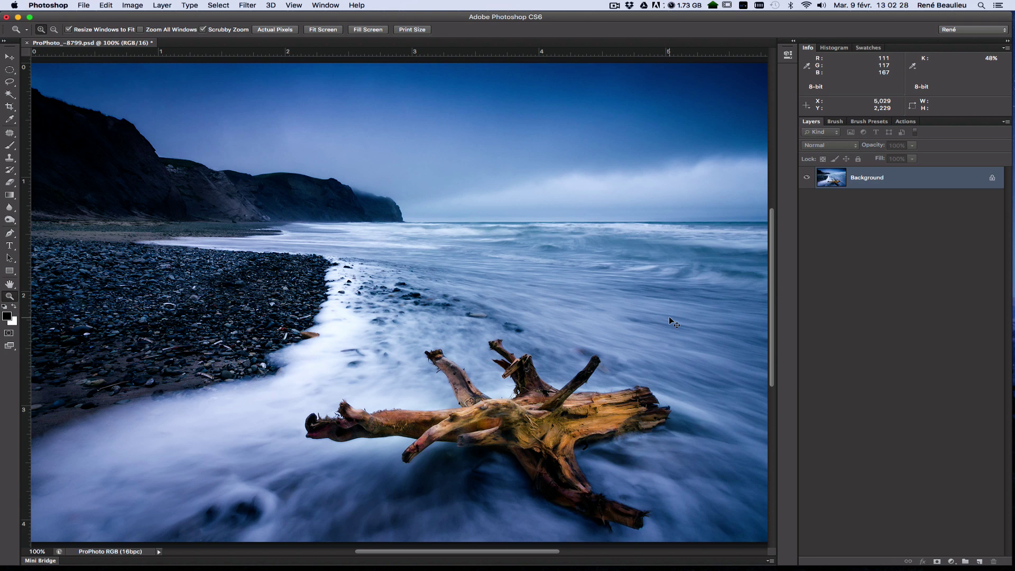
# Duplicate the Background layer and apply a High Pass filter with a 0.4 pixel radius to the copy.
pyautogui.hotkey('ctrl', 'j')
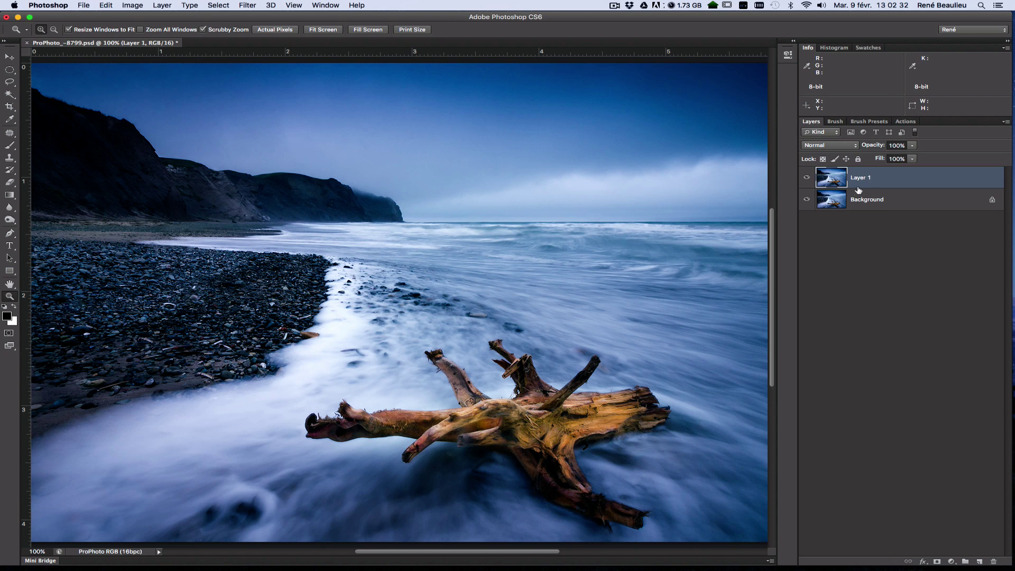
pyautogui.click(246, 6)
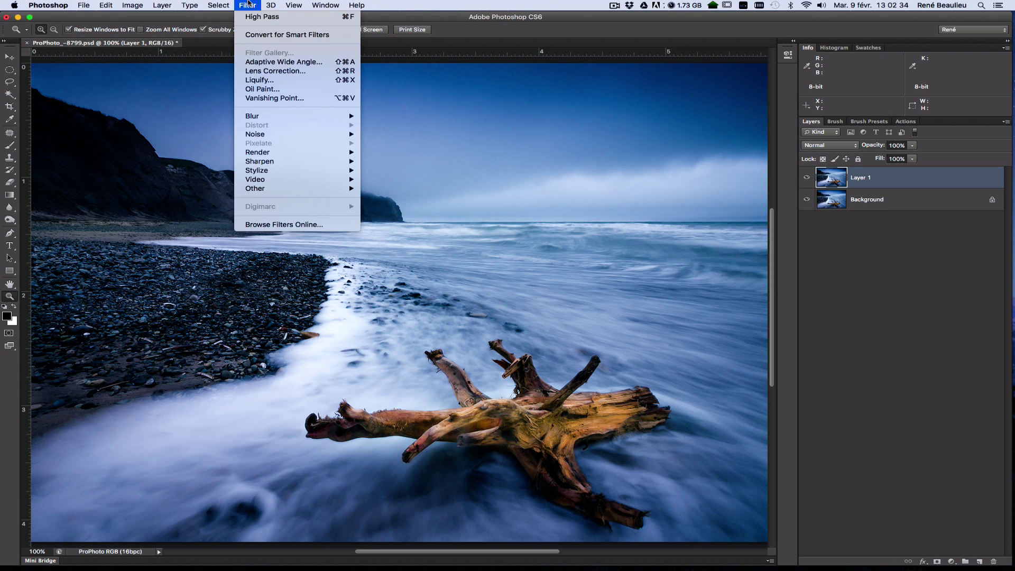
pyautogui.moveTo(328, 189)
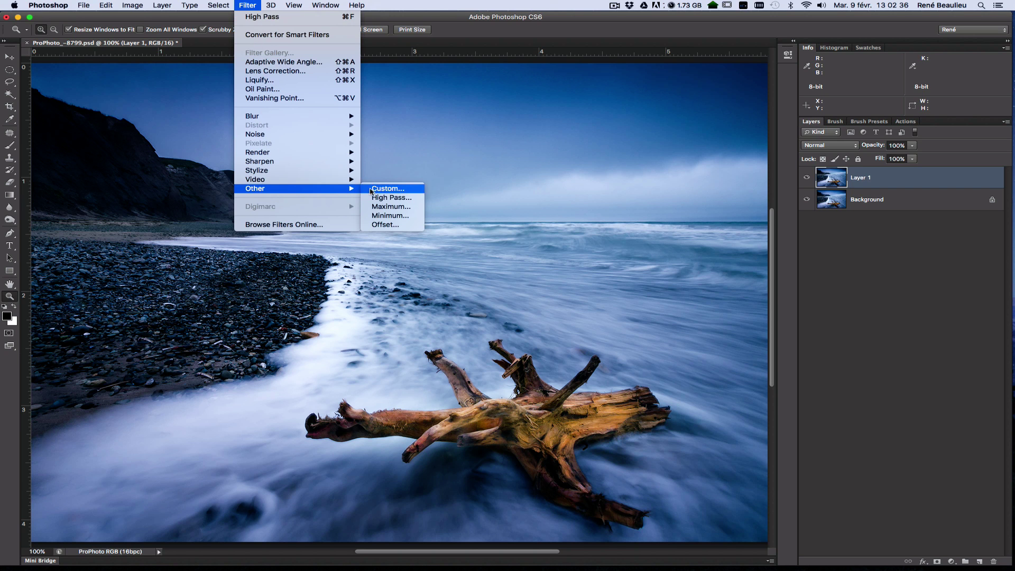
pyautogui.click(387, 196)
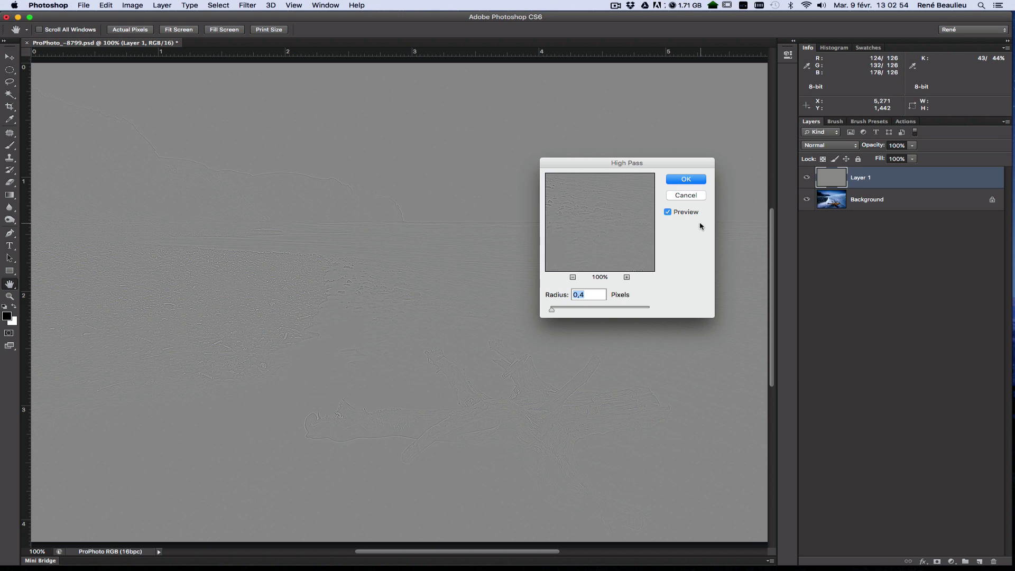
pyautogui.click(693, 179)
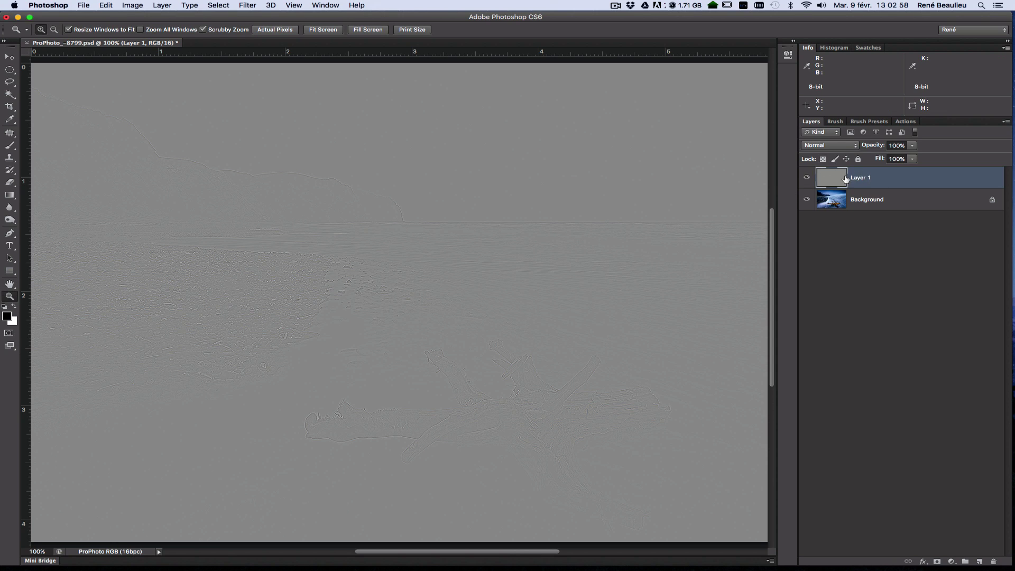
# Set the High Pass layer's blend mode to Linear Light at 100% opacity and compare the image with and without it.
pyautogui.click(843, 148)
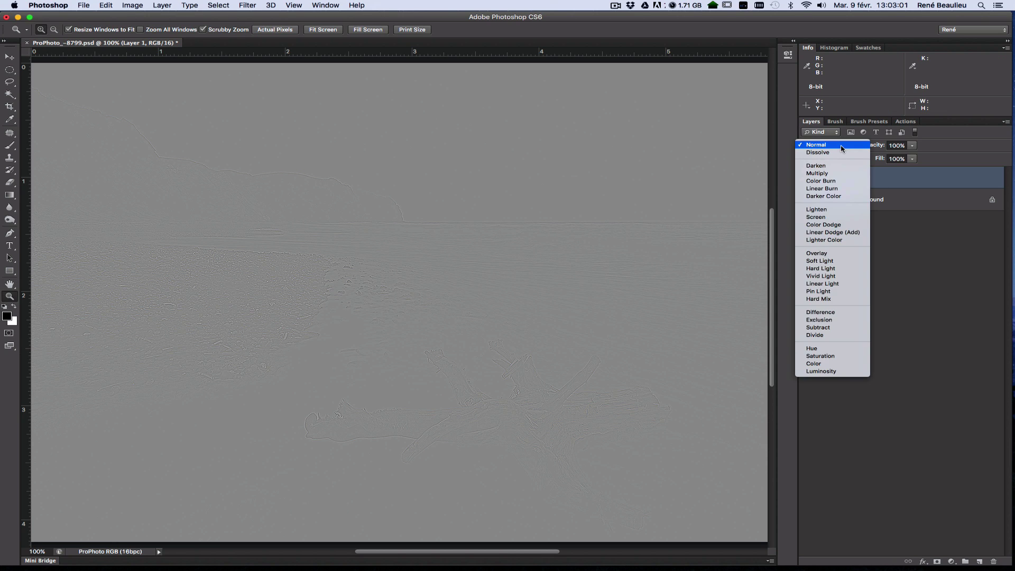
pyautogui.click(841, 285)
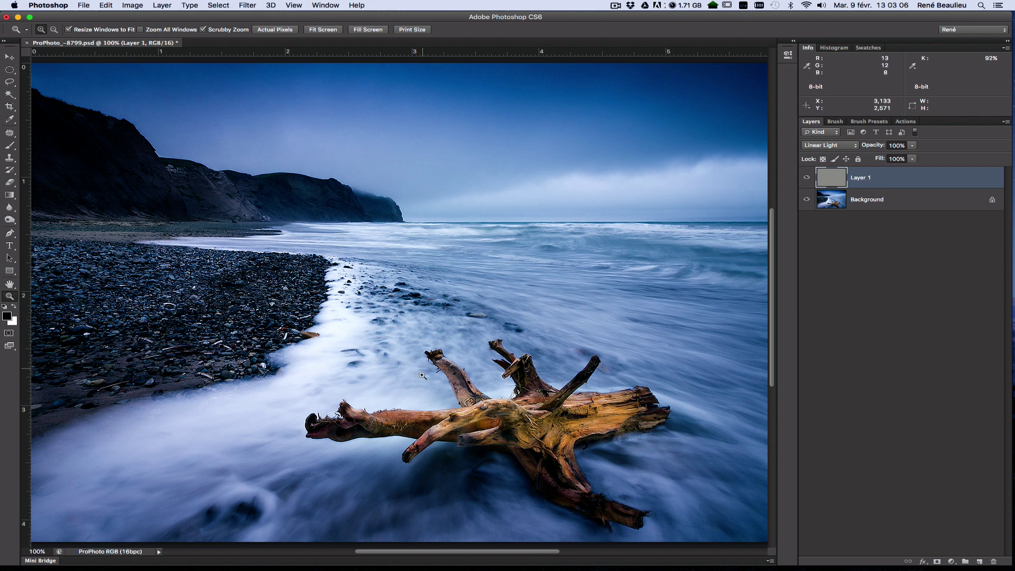
pyautogui.click(807, 179)
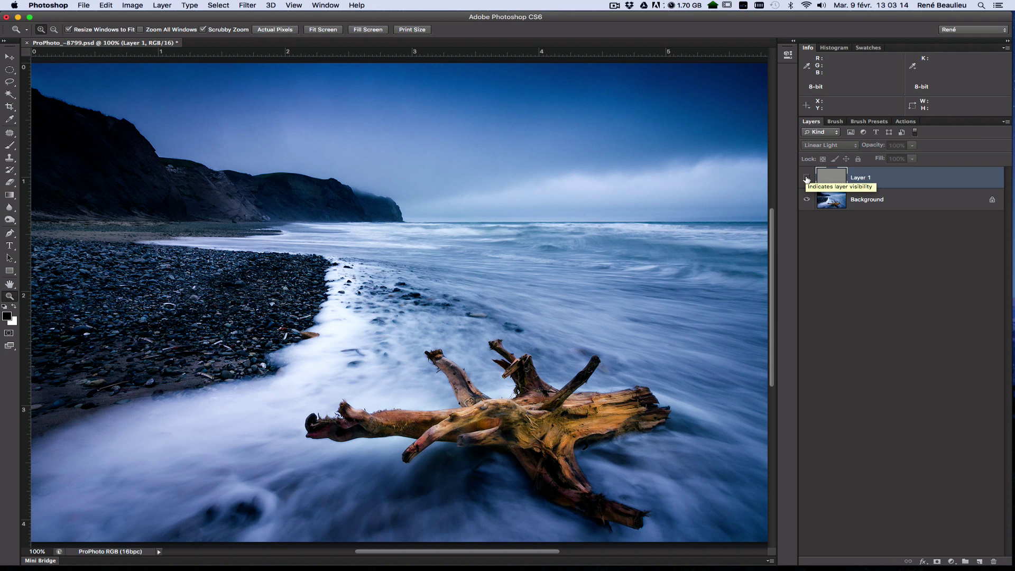
pyautogui.click(807, 179)
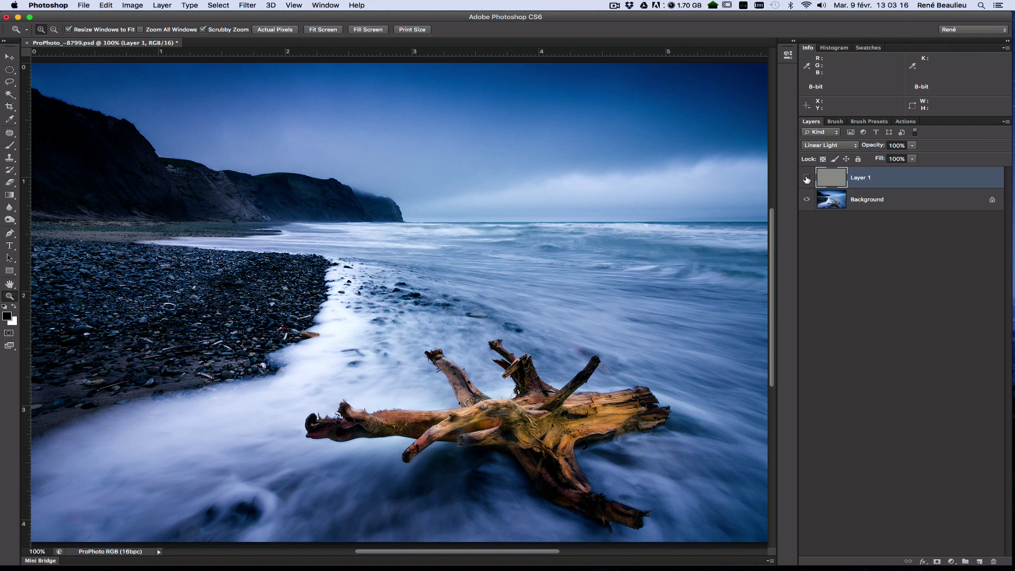
pyautogui.click(807, 179)
pyautogui.click(807, 179)
pyautogui.click(912, 145)
pyautogui.moveTo(915, 158)
pyautogui.mouseDown()
pyautogui.moveTo(896, 159)
pyautogui.moveTo(918, 158)
pyautogui.mouseUp()
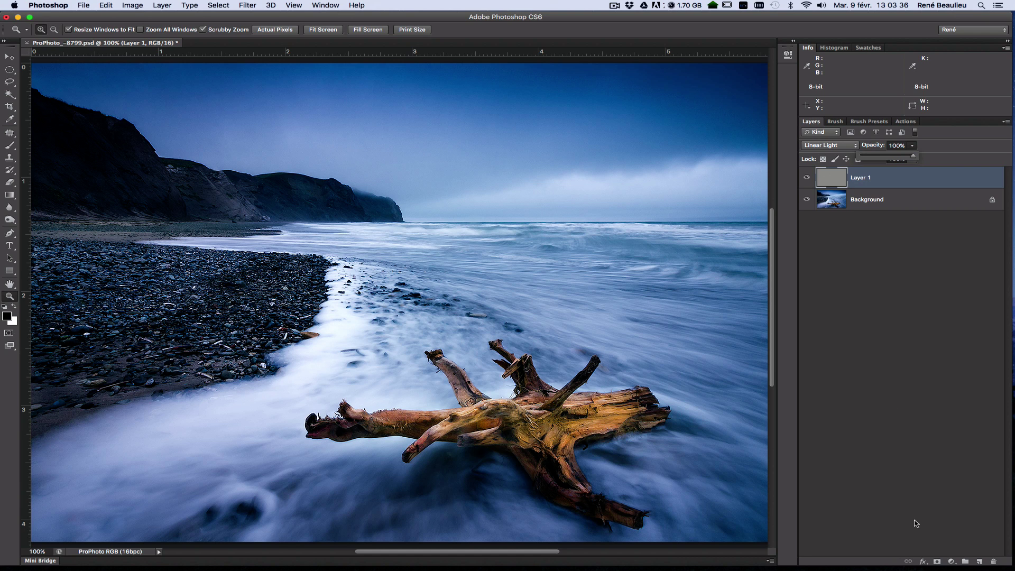
# Add a layer mask to the High Pass layer and paint black over the sky to remove its sharpening.
pyautogui.click(937, 562)
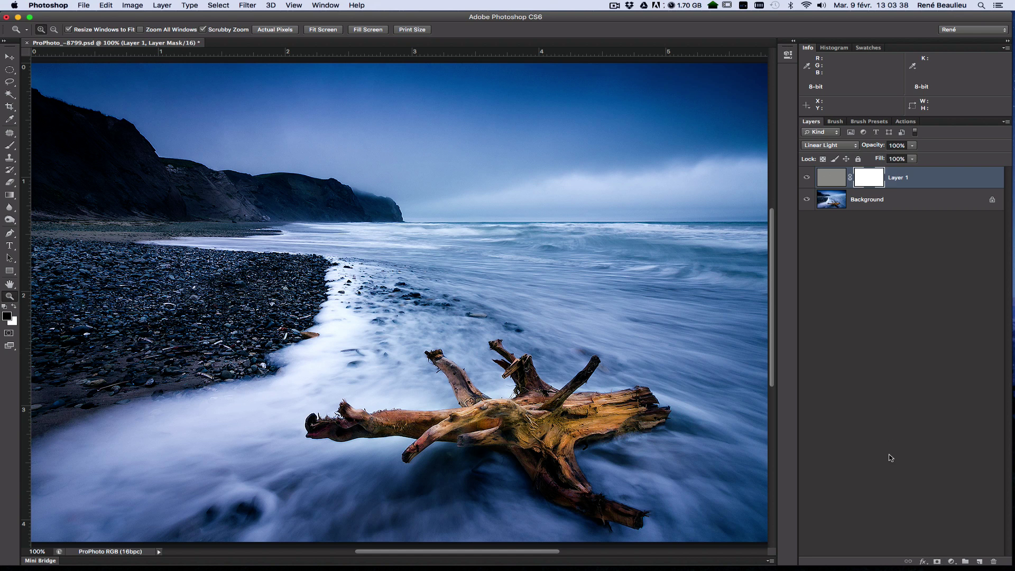
pyautogui.click(14, 148)
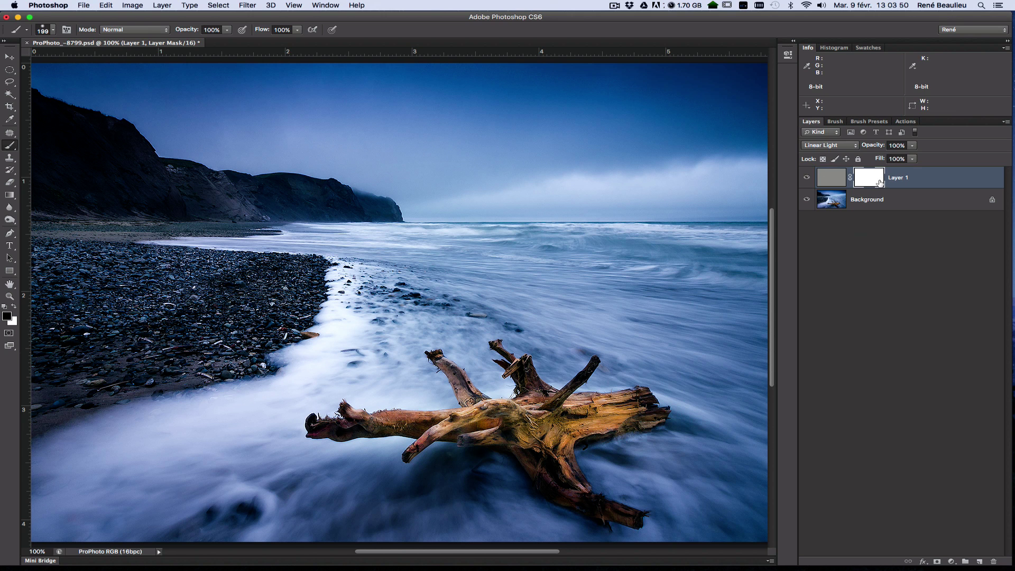
pyautogui.press('super+minus')
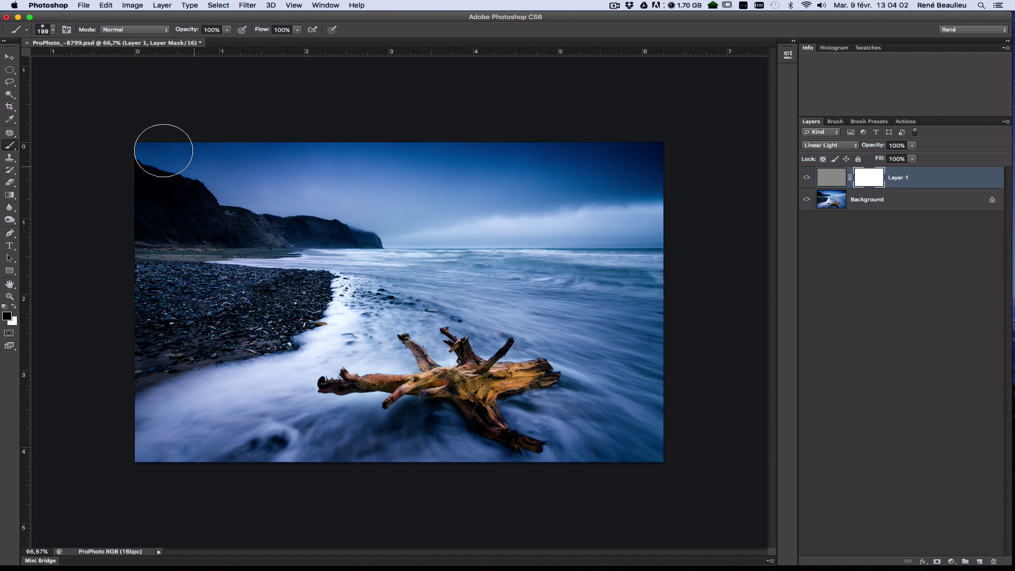
pyautogui.moveTo(650, 159)
pyautogui.mouseDown()
pyautogui.moveTo(419, 186)
pyautogui.moveTo(683, 209)
pyautogui.moveTo(496, 217)
pyautogui.moveTo(658, 227)
pyautogui.moveTo(391, 201)
pyautogui.moveTo(539, 180)
pyautogui.moveTo(344, 151)
pyautogui.moveTo(138, 147)
pyautogui.mouseUp()
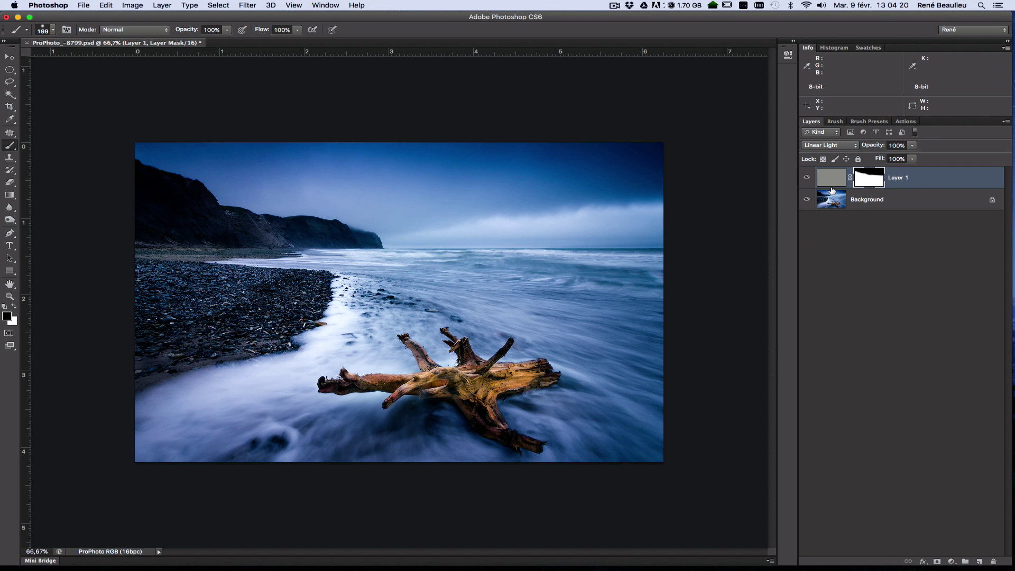
# Examine the masked sharpening at 100% zoom by switching Layer 1 off and on.
pyautogui.press('super+plus')
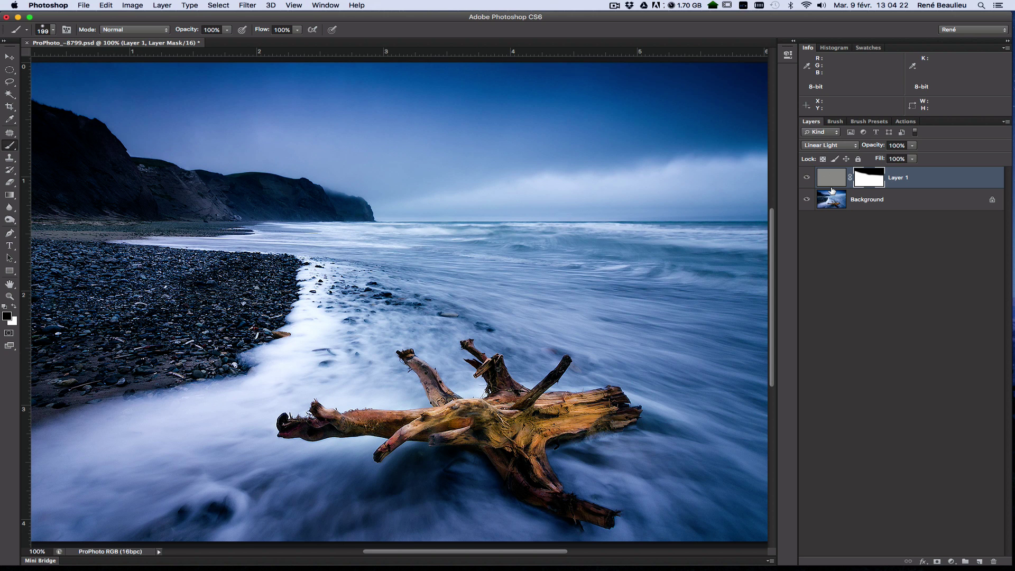
pyautogui.scroll(1, 709, 166)
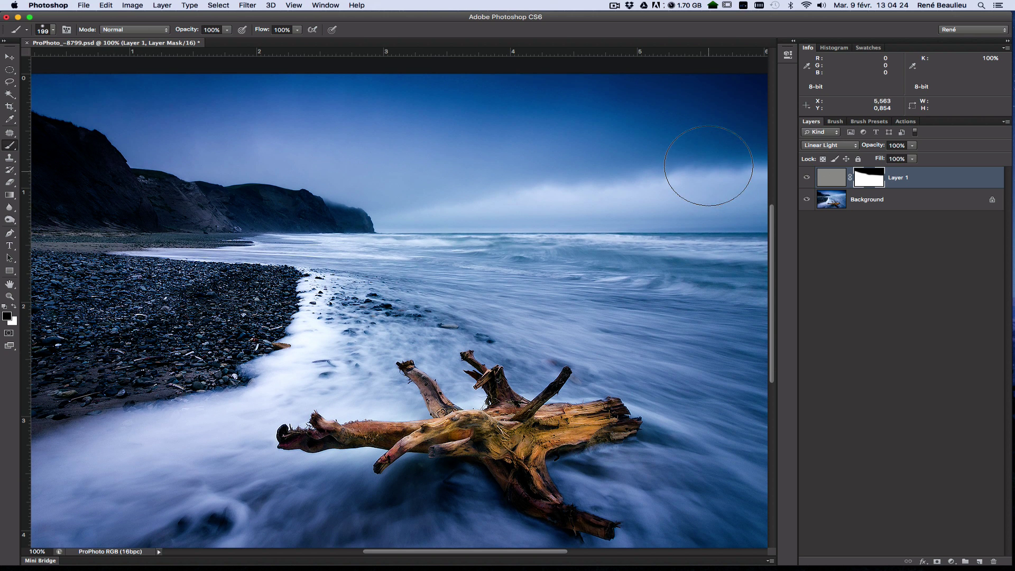
pyautogui.click(806, 180)
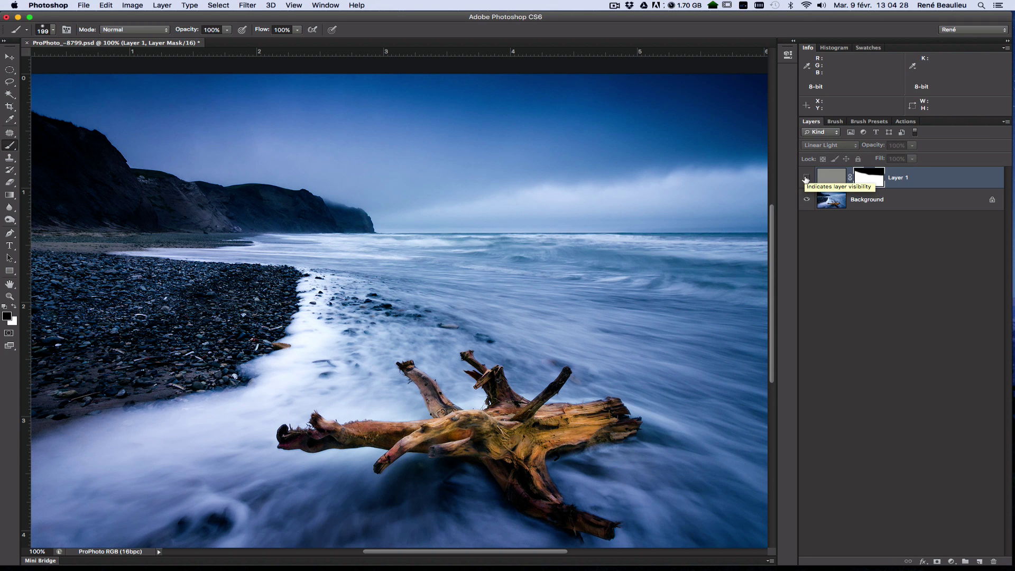
pyautogui.click(807, 180)
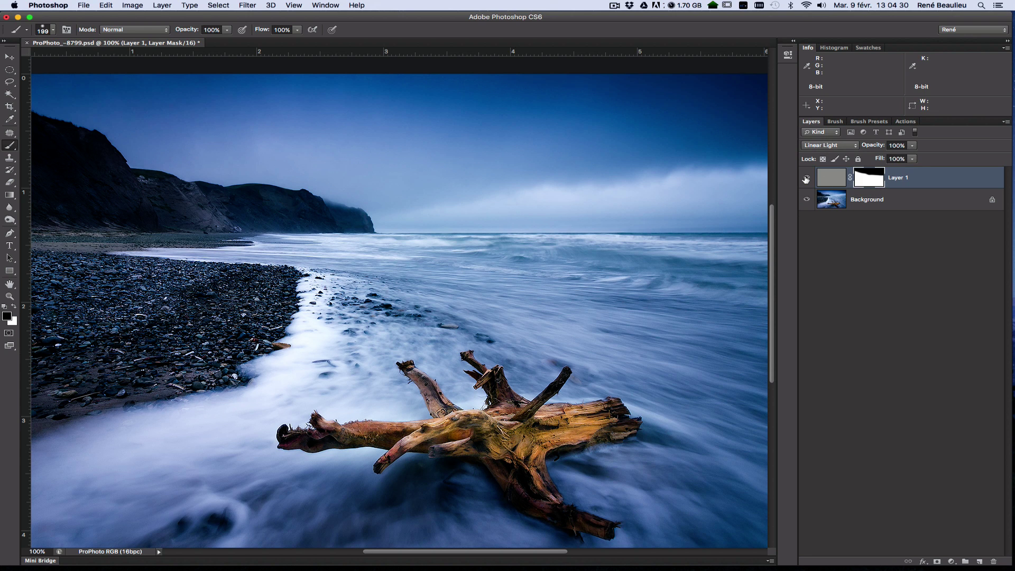
pyautogui.click(807, 180)
pyautogui.click(806, 180)
pyautogui.press('super+minus')
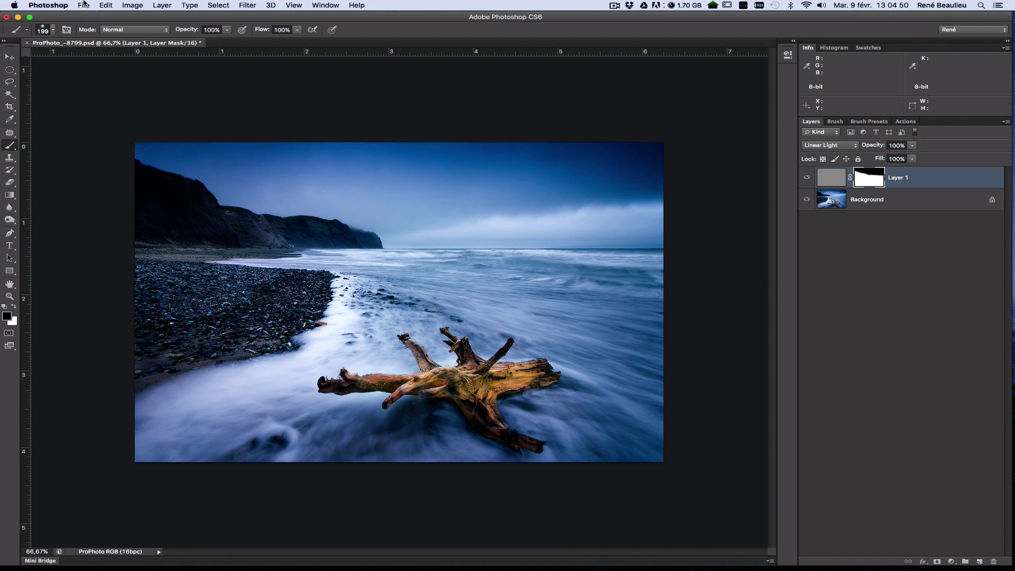
# Open the photo in Save for Web and choose the JPEG High preset with quality 60.
pyautogui.click(83, 4)
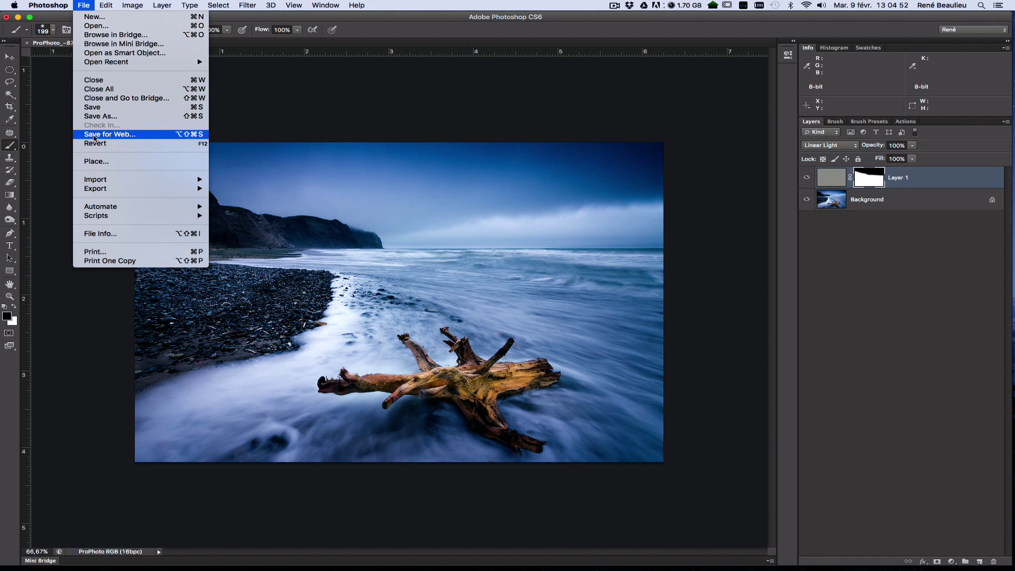
pyautogui.click(95, 136)
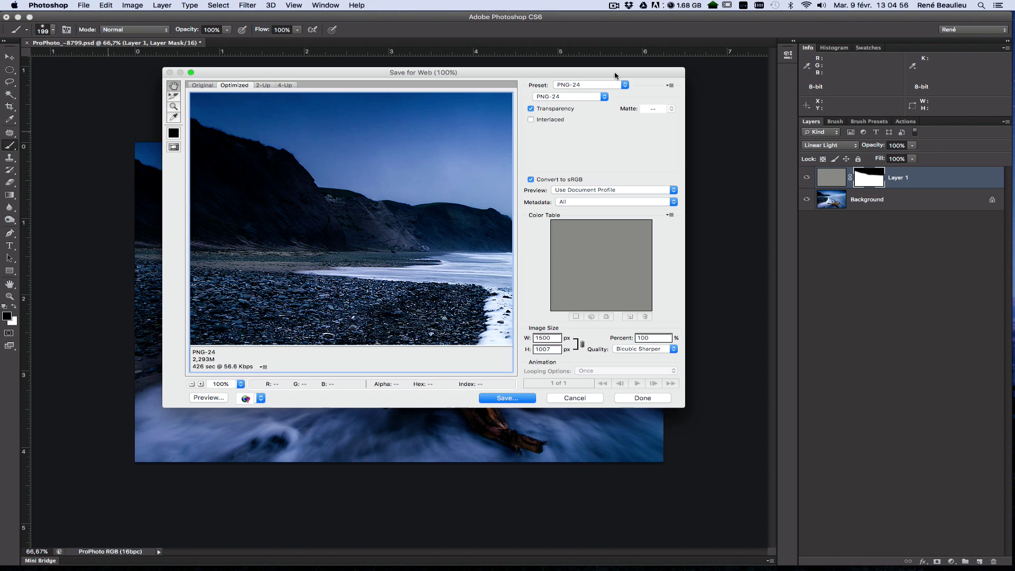
pyautogui.moveTo(616, 75); pyautogui.dragTo(607, 89)
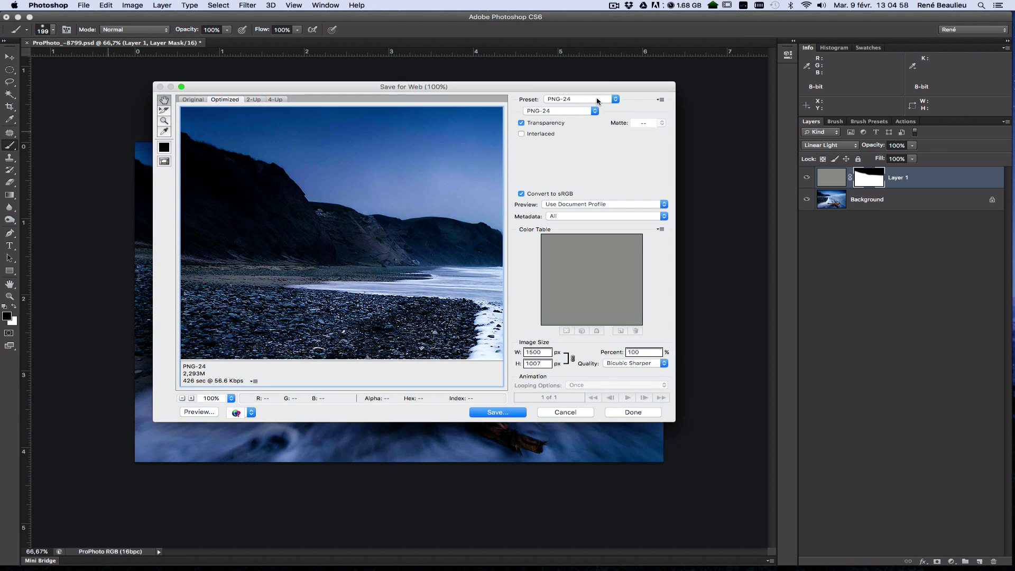
pyautogui.click(598, 100)
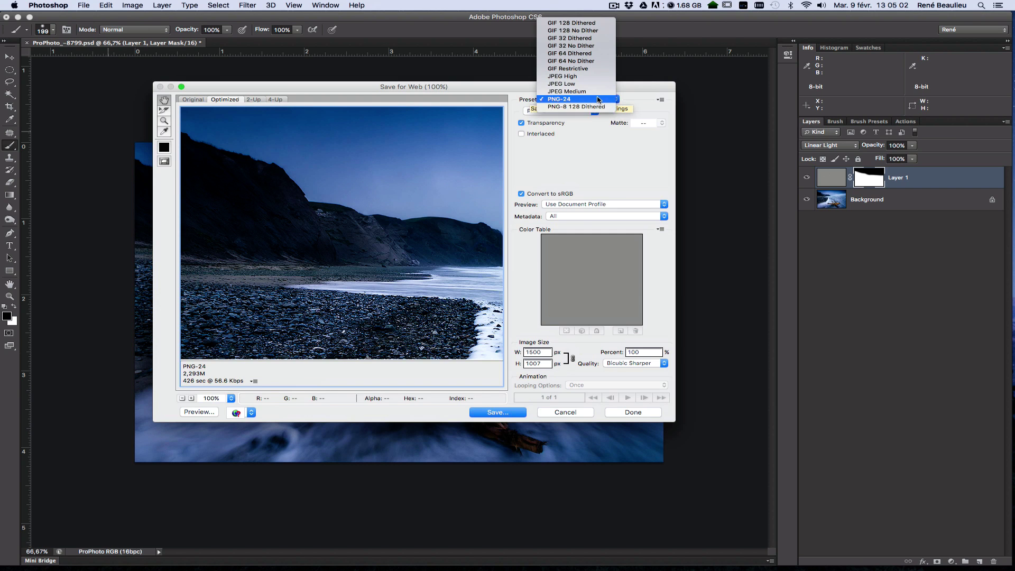
pyautogui.click(599, 92)
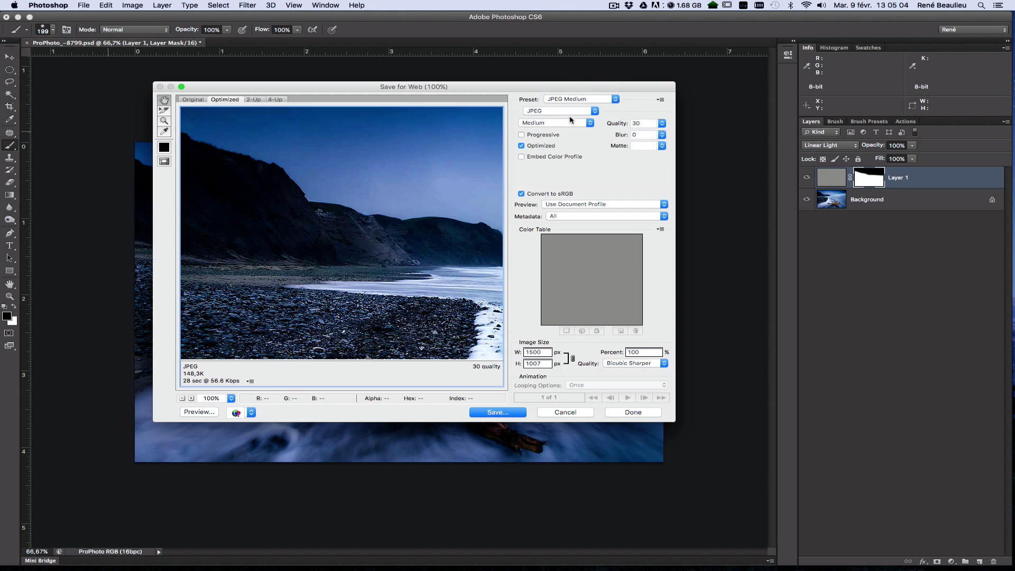
pyautogui.click(600, 100)
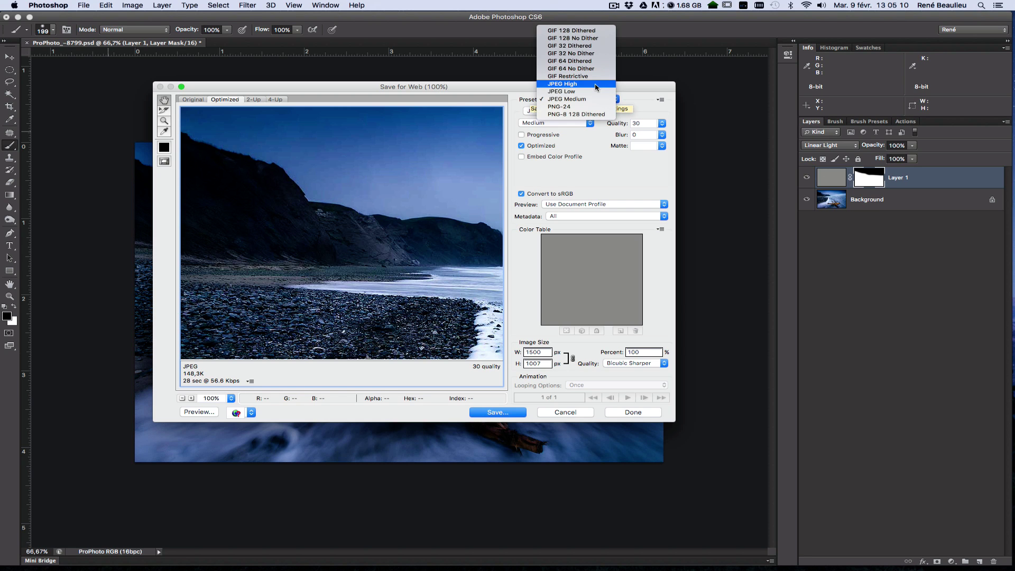
pyautogui.click(596, 88)
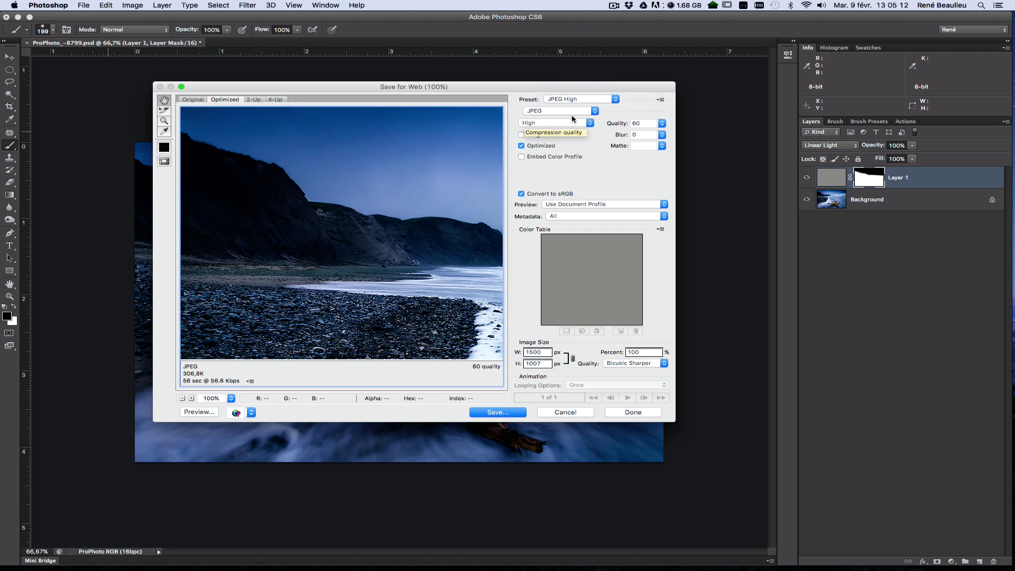
pyautogui.click(576, 112)
pyautogui.click(576, 115)
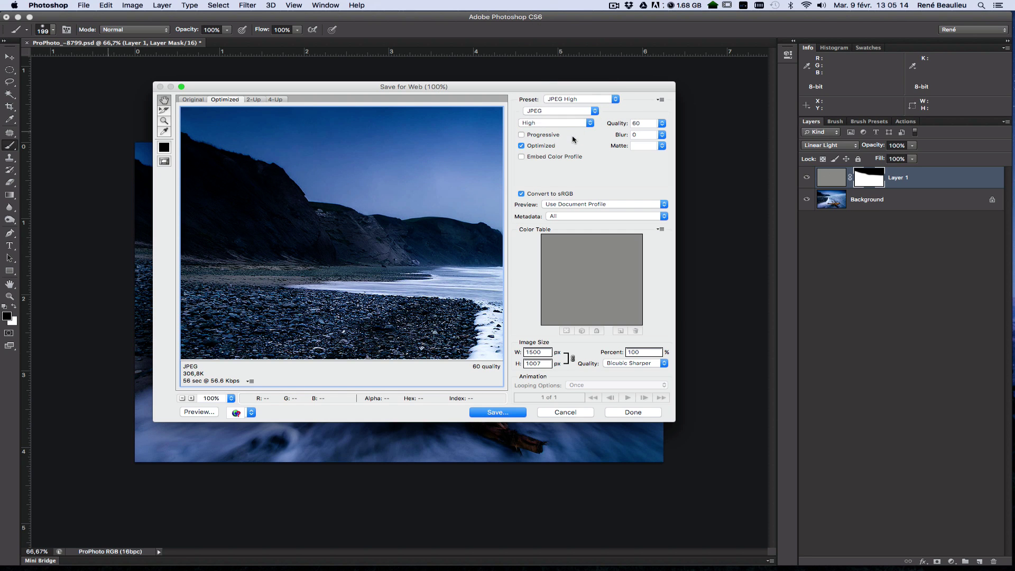
# Compare the Very High and Maximum JPEG compression levels and set the export to Maximum with quality 100.
pyautogui.click(576, 126)
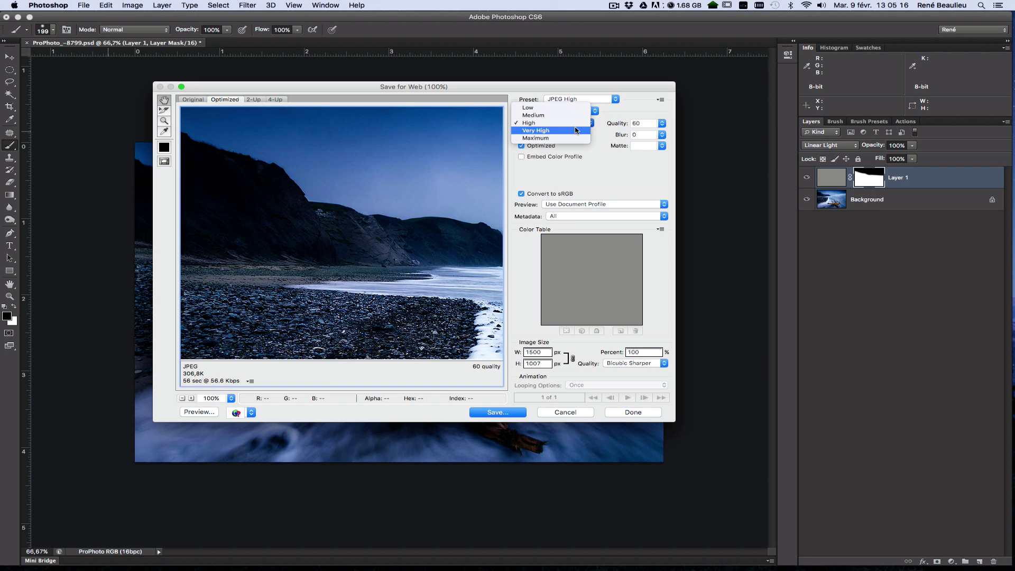
pyautogui.click(577, 132)
pyautogui.click(577, 129)
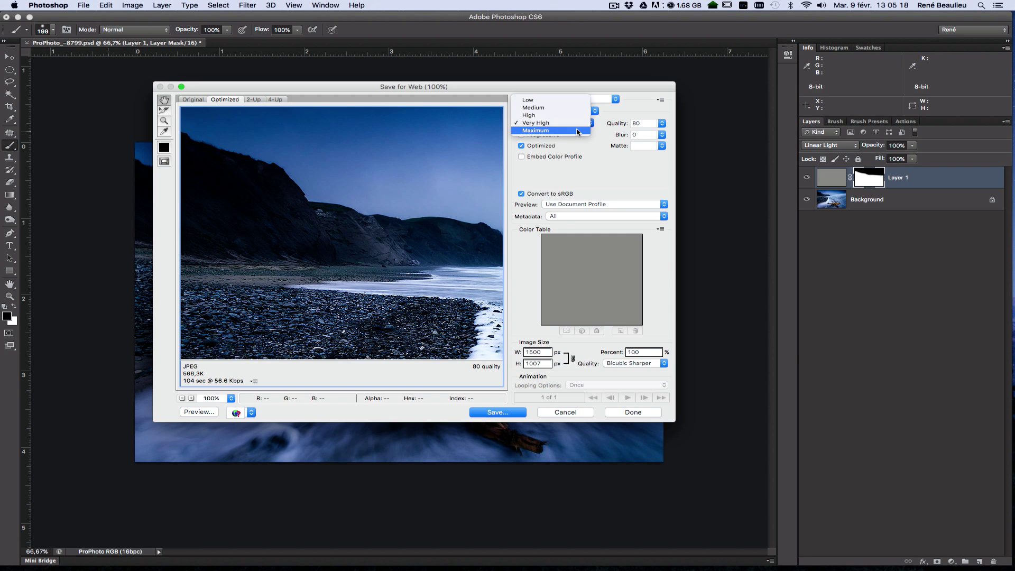
pyautogui.click(577, 132)
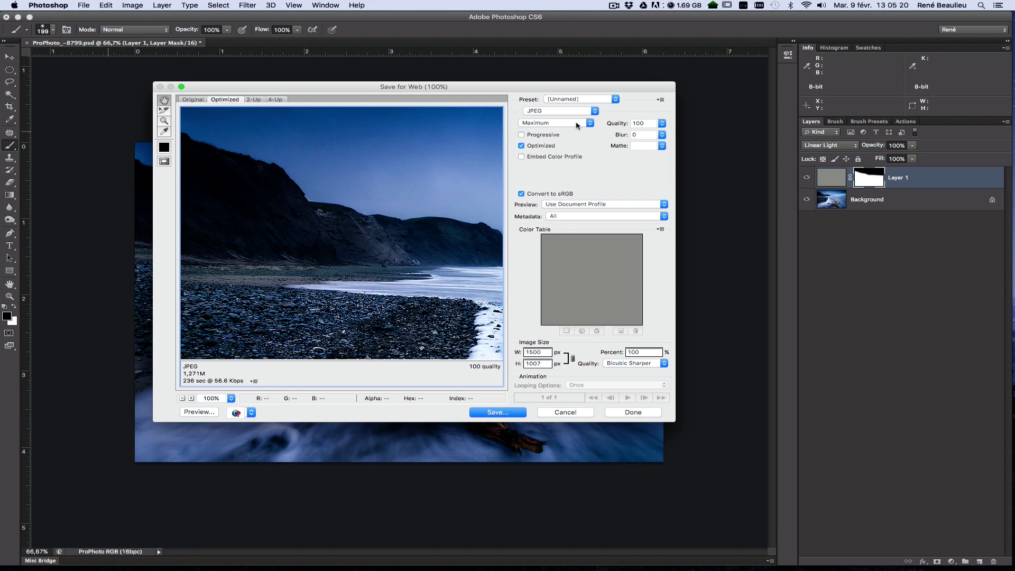
pyautogui.click(578, 123)
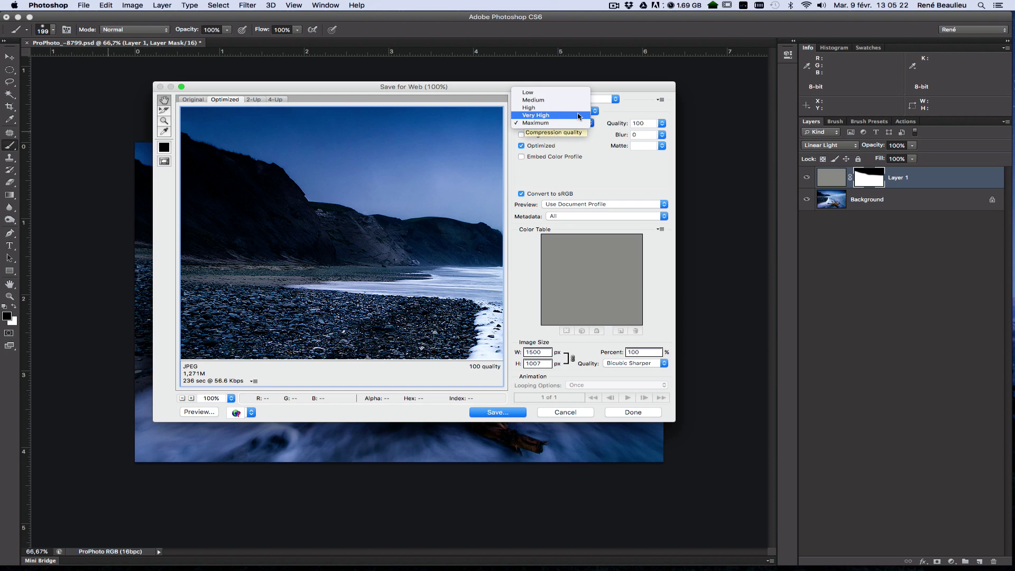
pyautogui.click(578, 115)
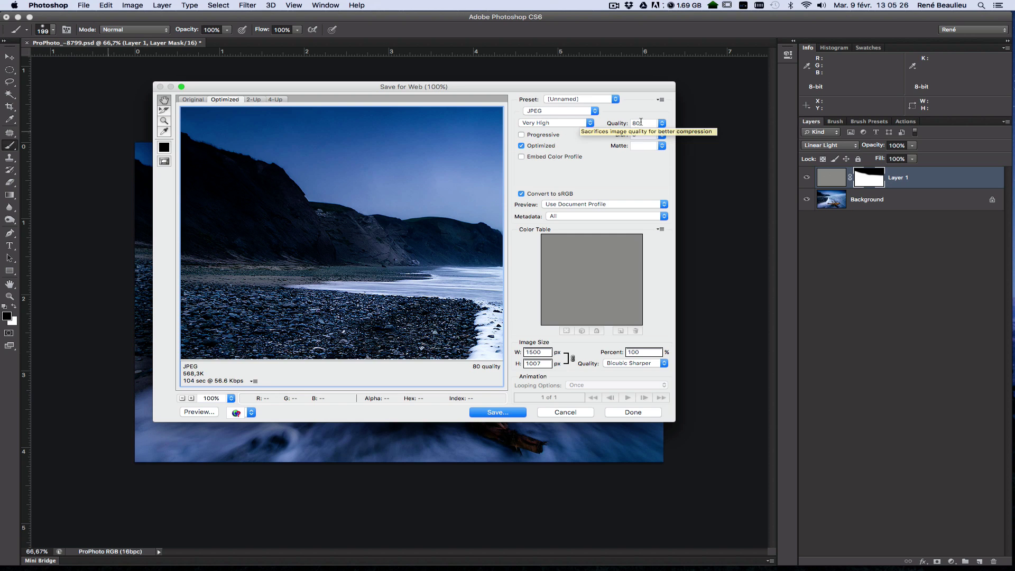
pyautogui.click(589, 122)
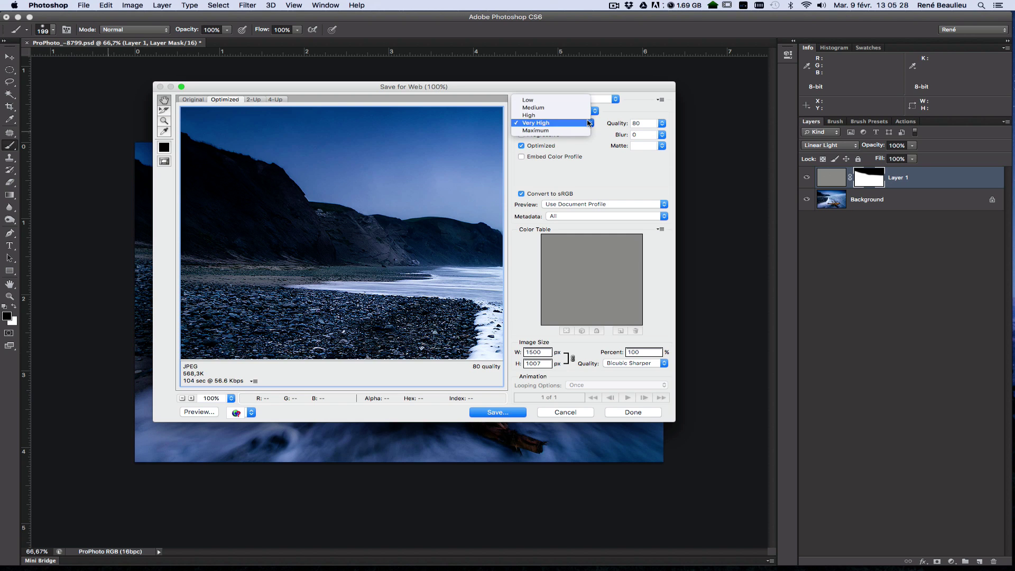
pyautogui.click(586, 131)
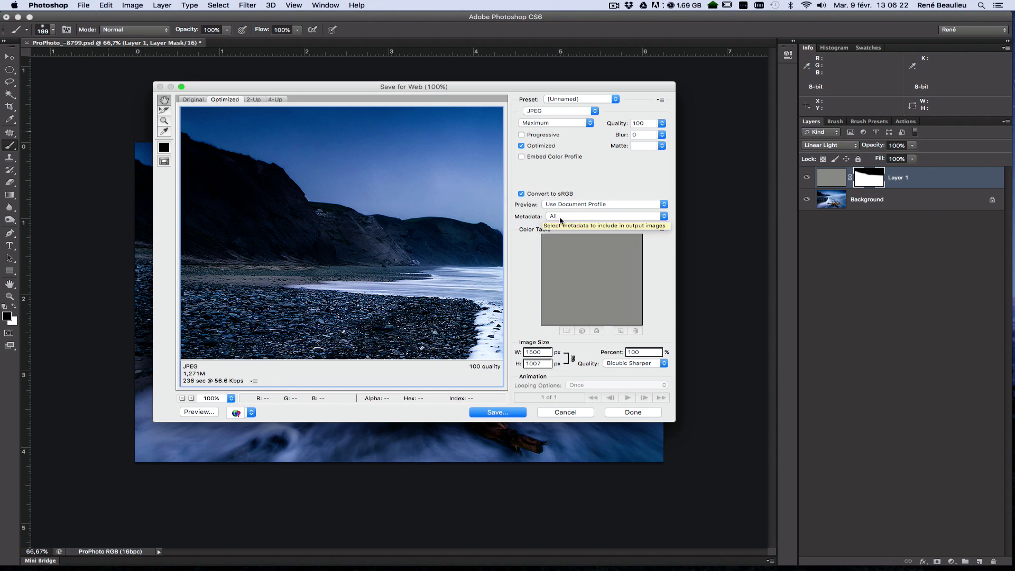
# Keep the export metadata at All and set the image size resampling quality to Bicubic.
pyautogui.click(583, 217)
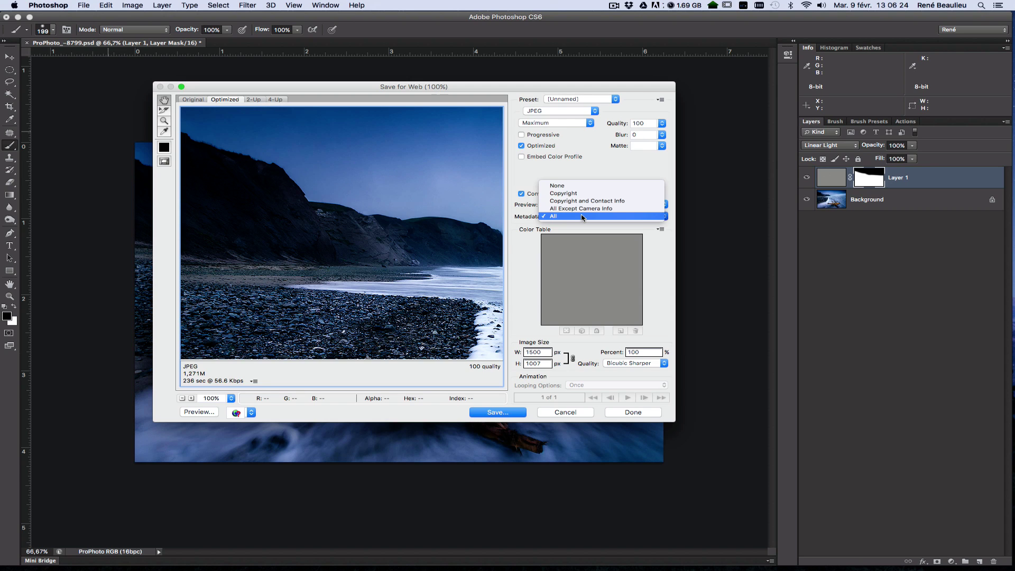
pyautogui.click(583, 218)
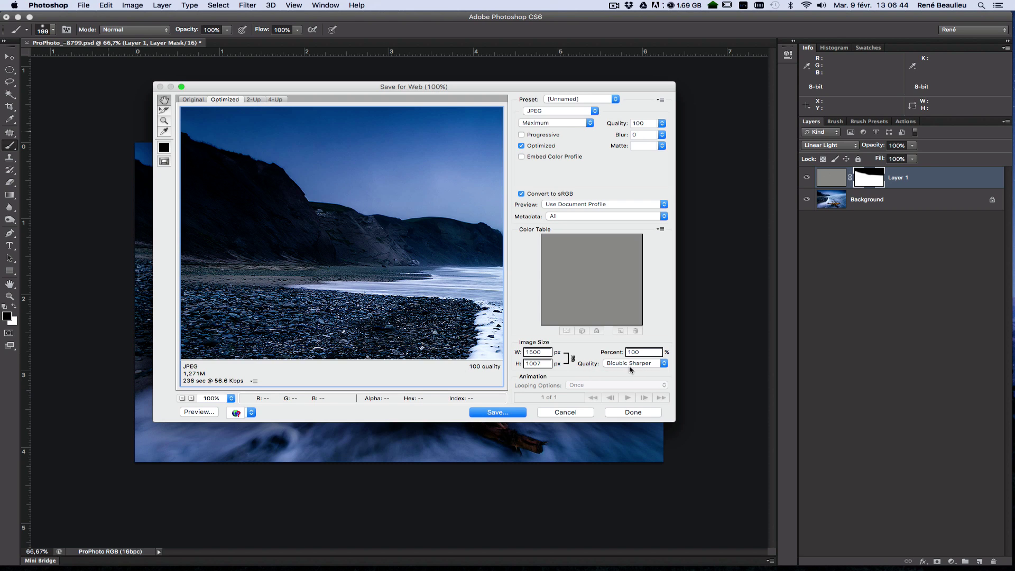
pyautogui.click(655, 365)
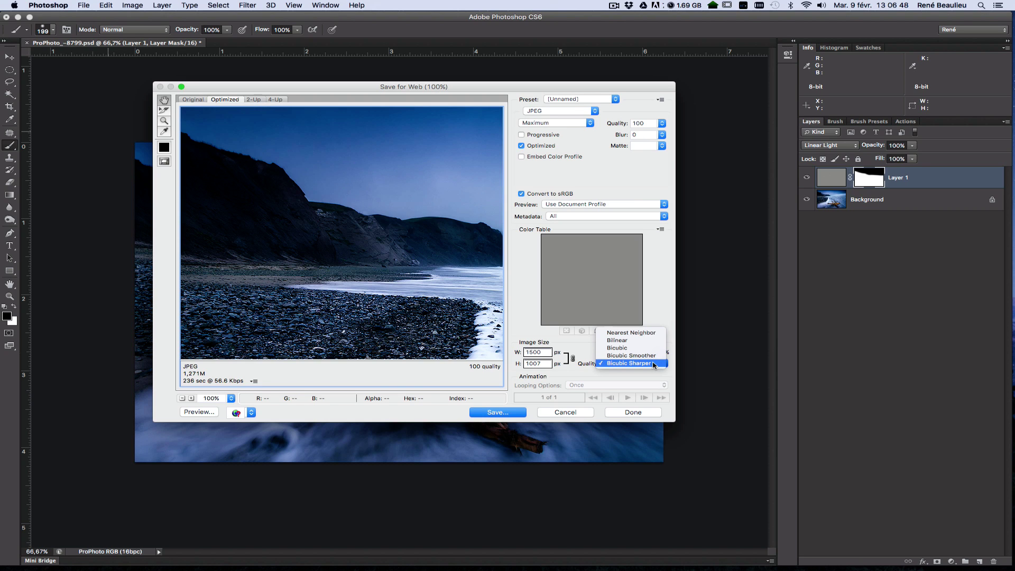
pyautogui.click(657, 352)
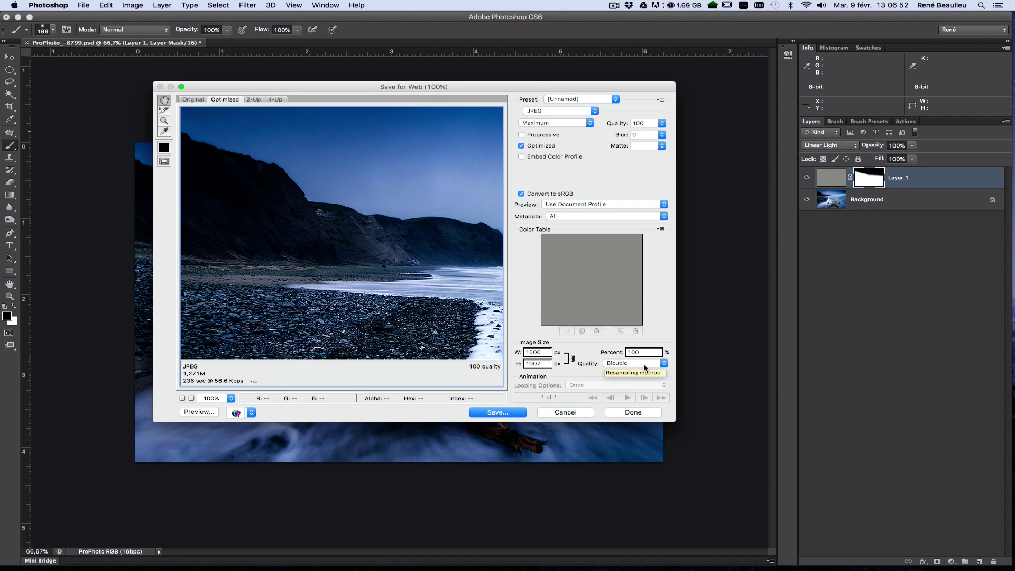
pyautogui.click(646, 364)
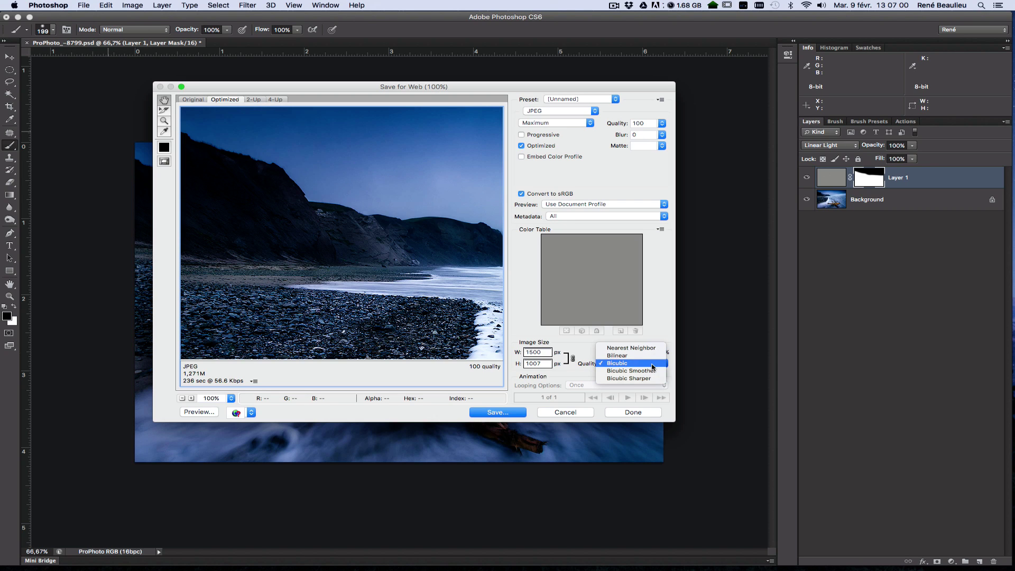
pyautogui.click(653, 365)
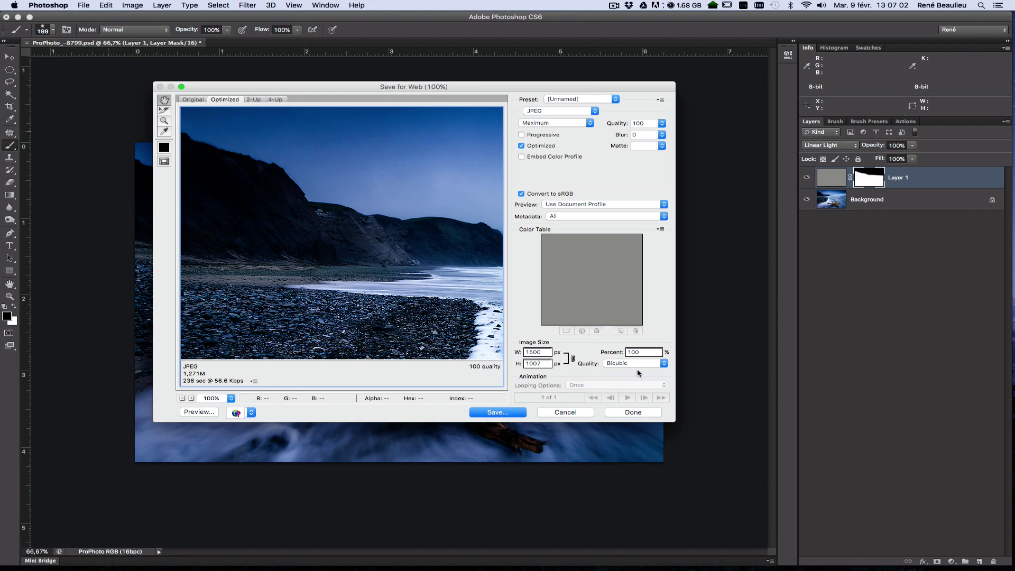
pyautogui.click(653, 364)
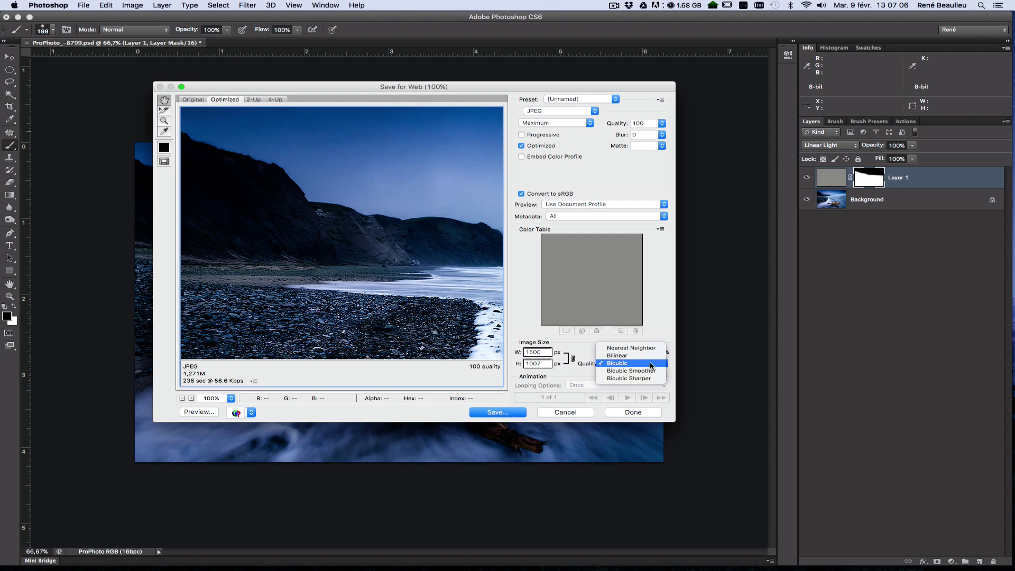
pyautogui.click(651, 365)
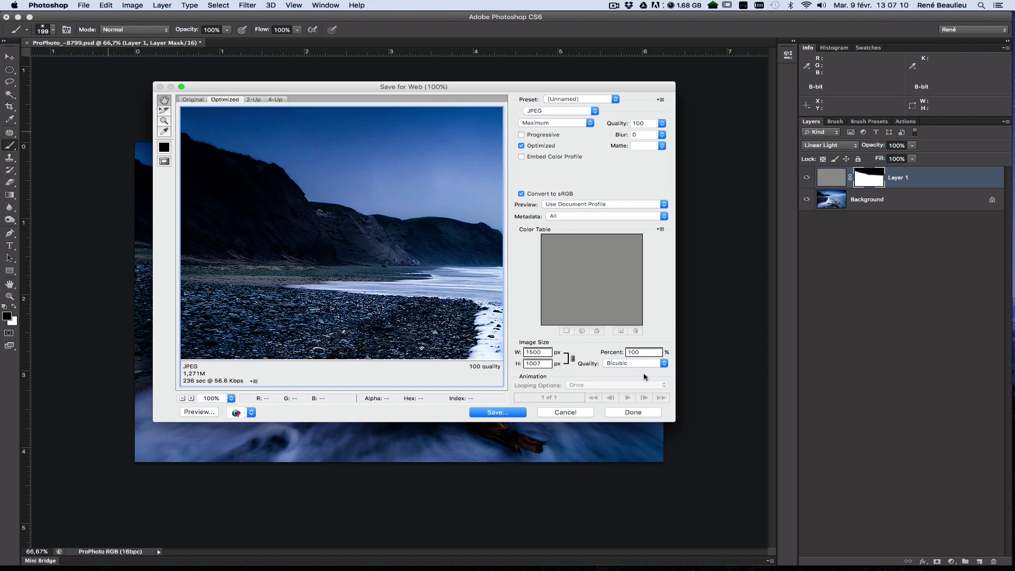
# Save the optimized image as ProPhoto_-8799.jpg in the Bureau folder, replacing the existing file.
pyautogui.click(495, 414)
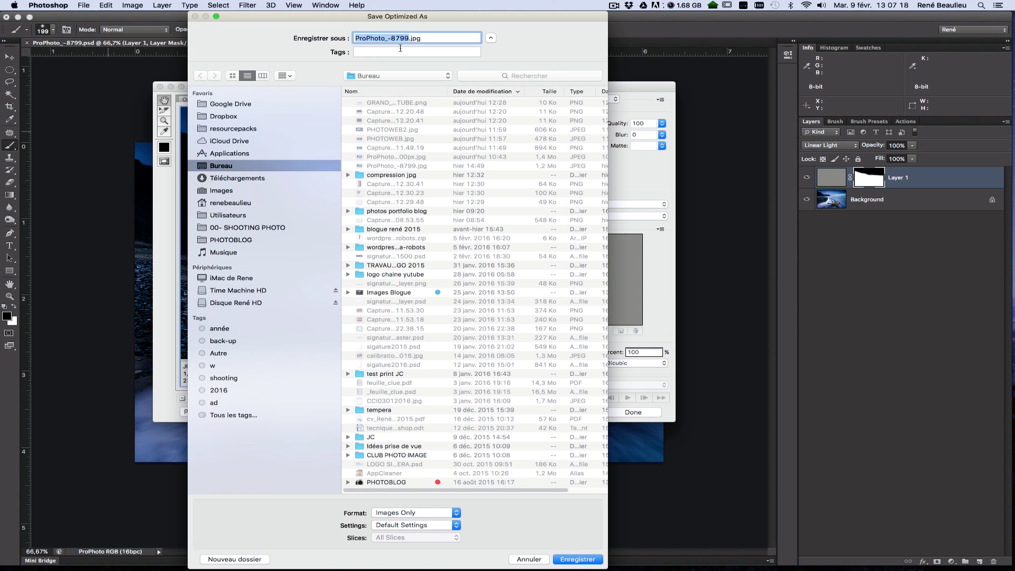
pyautogui.click(578, 560)
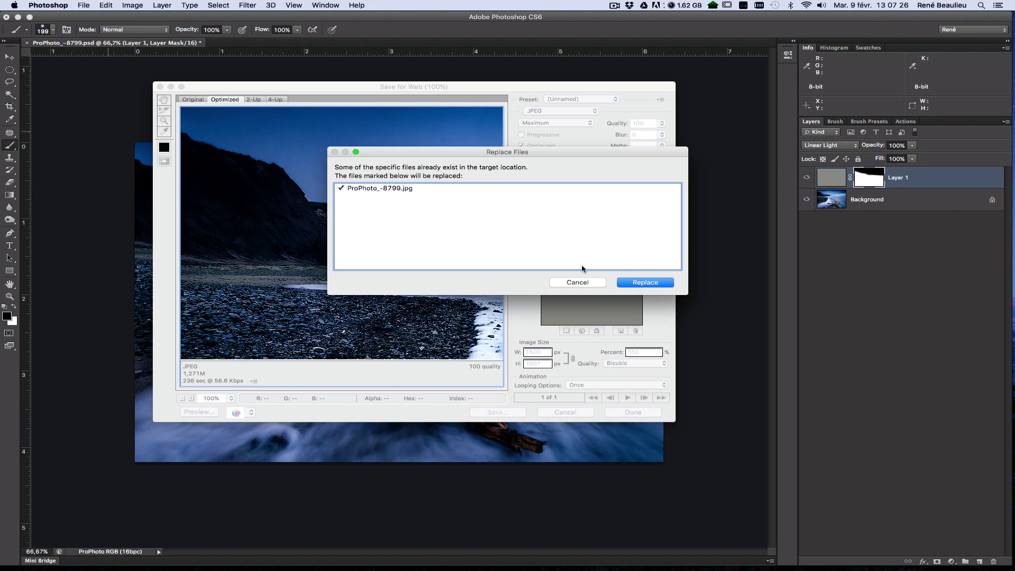
pyautogui.click(646, 283)
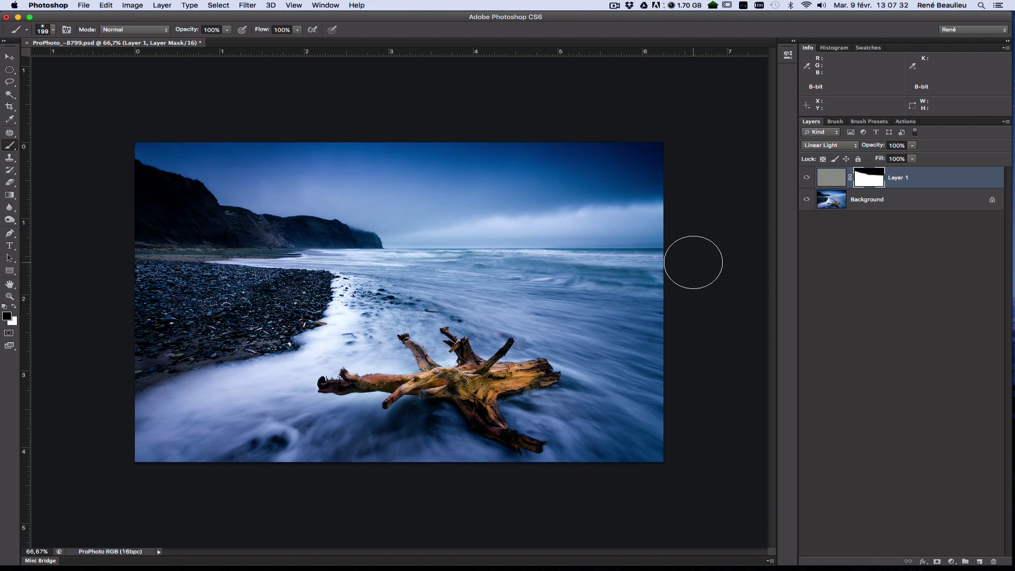
# View the layered ProPhoto_-8799.psd at 100% and close it without saving the changes.
pyautogui.press('super+1')
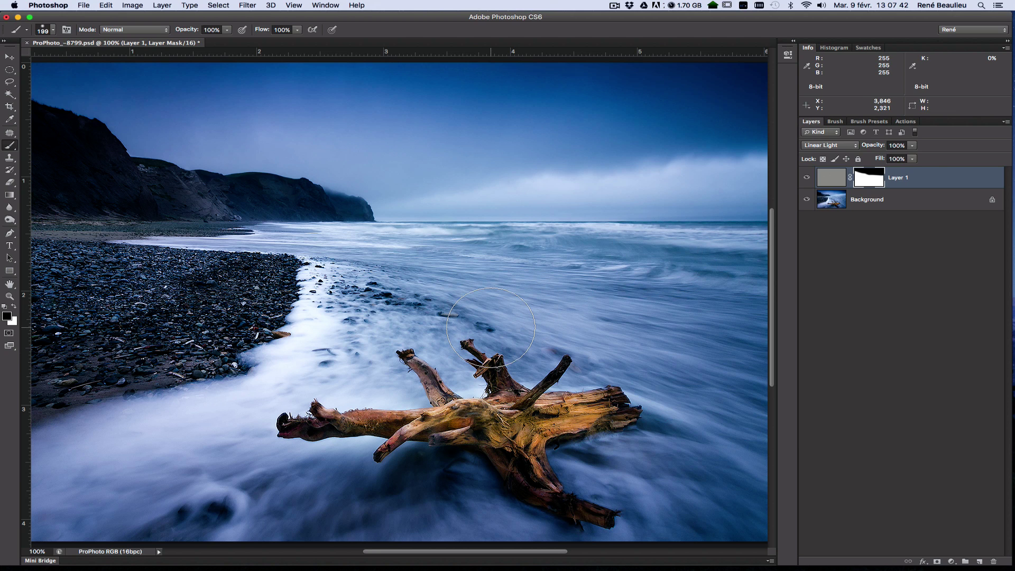
pyautogui.click(27, 43)
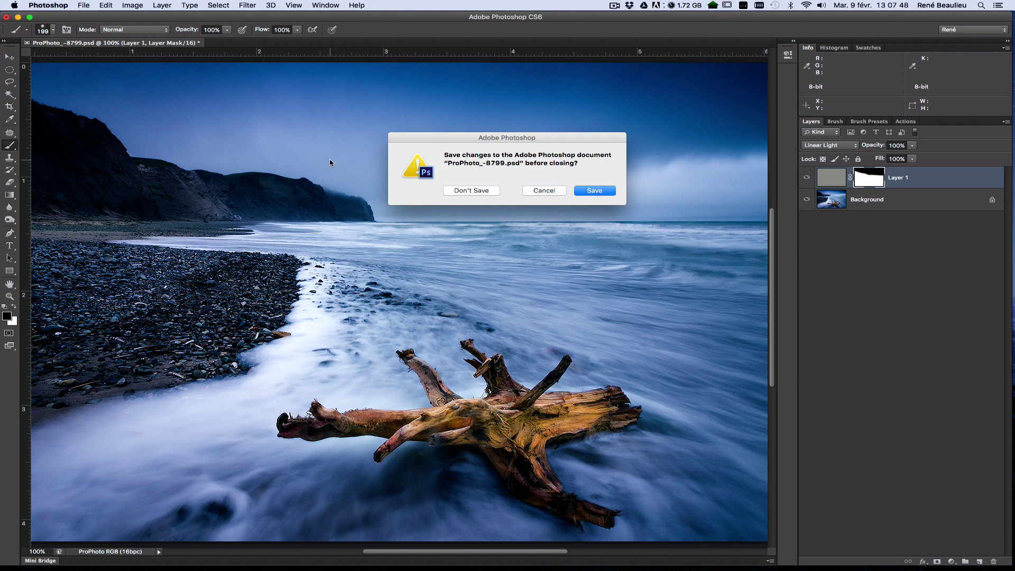
pyautogui.click(471, 191)
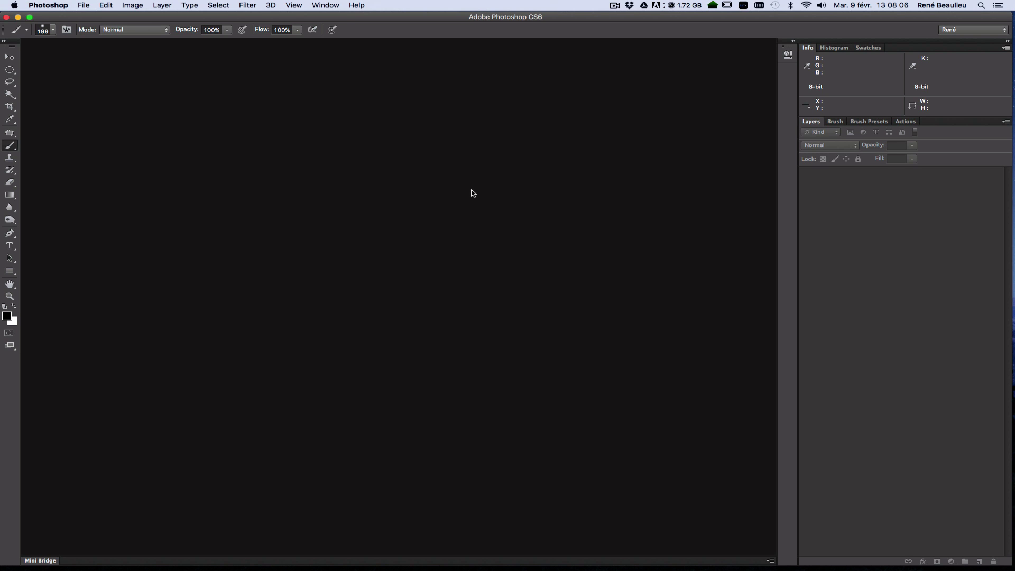
# Open ProPhoto_-8799.jpg from the Bureau folder with the sRGB IEC61966-2.1 profile assigned and view it at 100%.
pyautogui.click(88, 5)
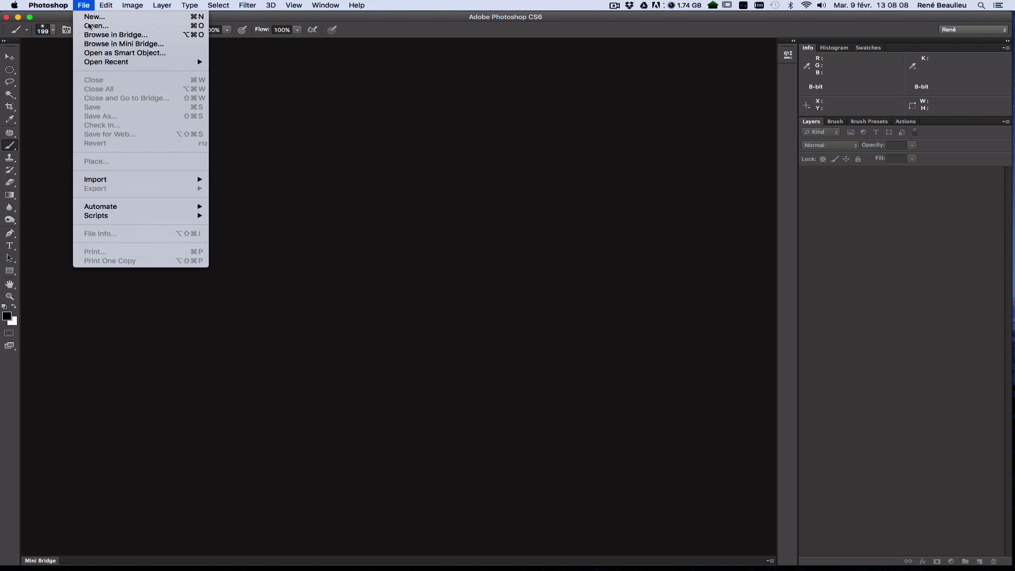
pyautogui.click(97, 25)
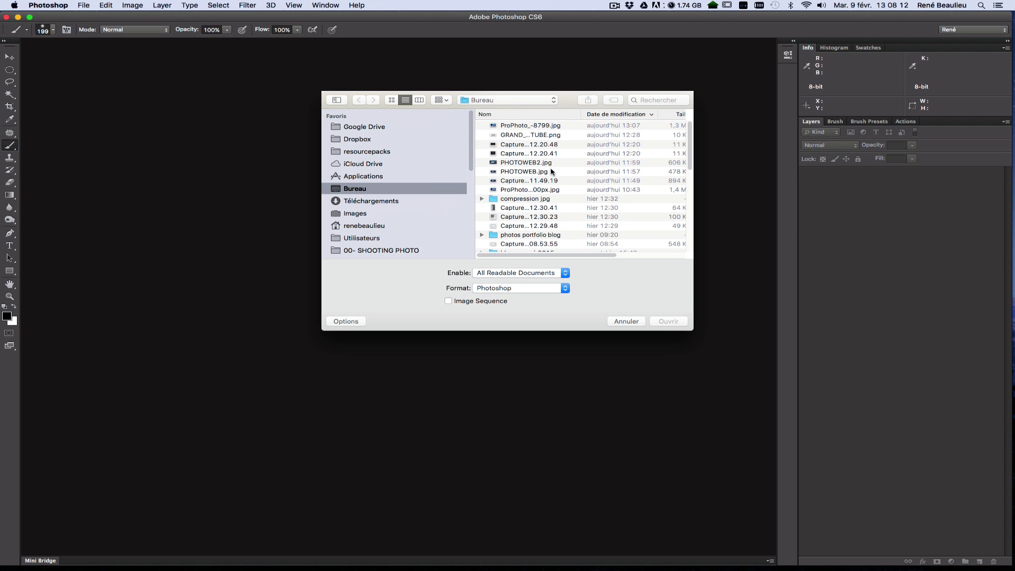
pyautogui.doubleClick(550, 126)
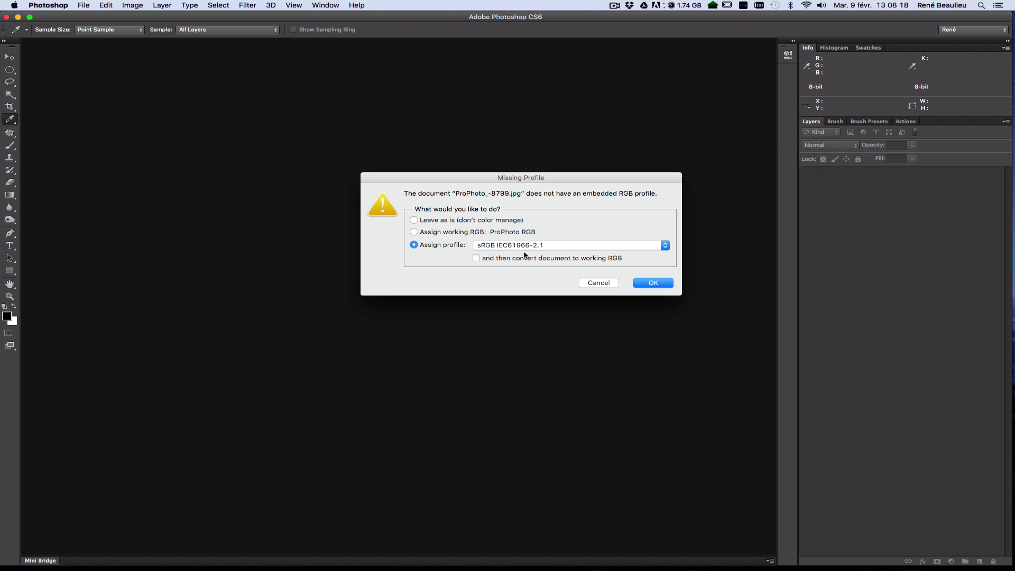
pyautogui.press('b')
pyautogui.click(653, 283)
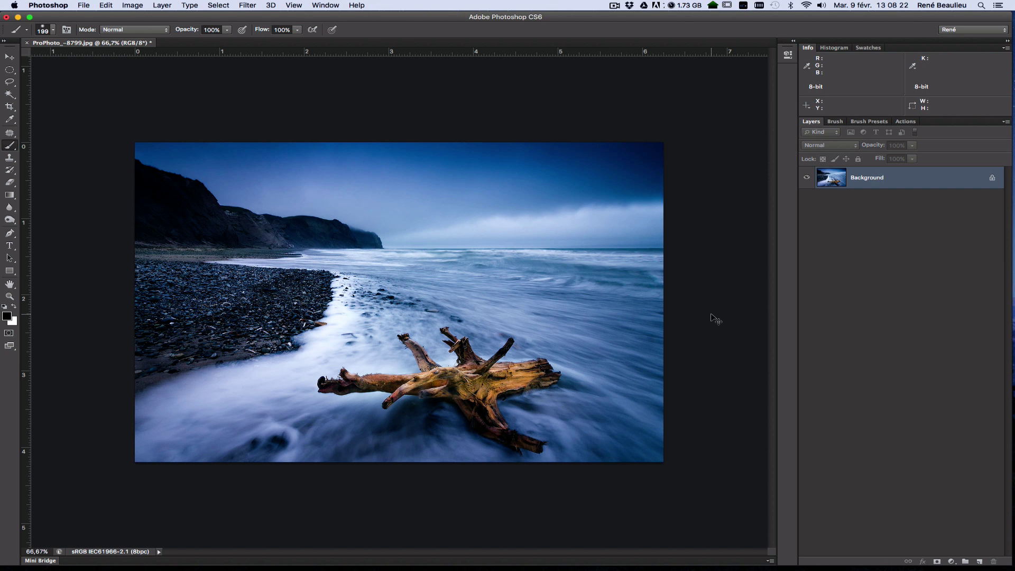
pyautogui.press('super+1')
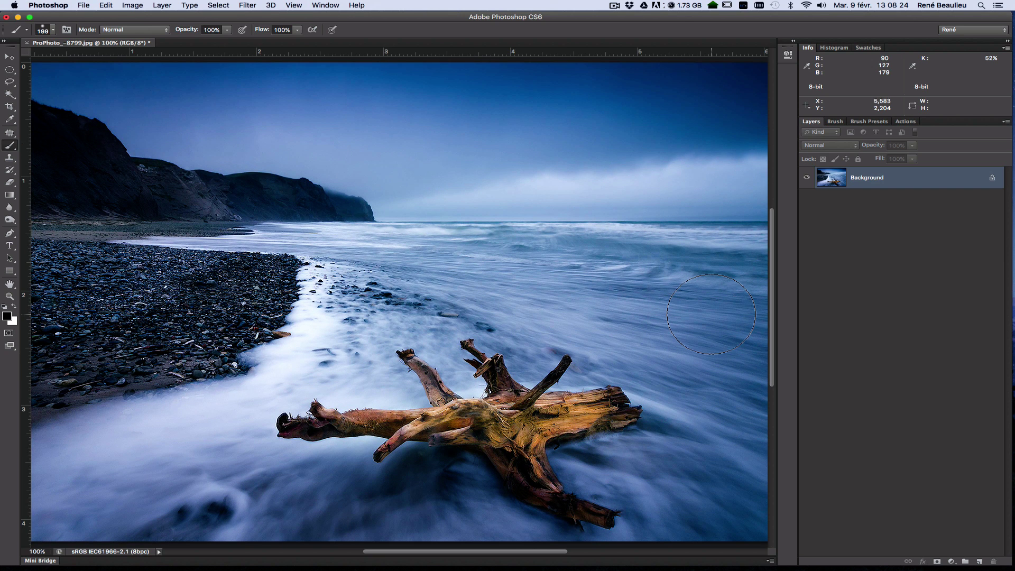